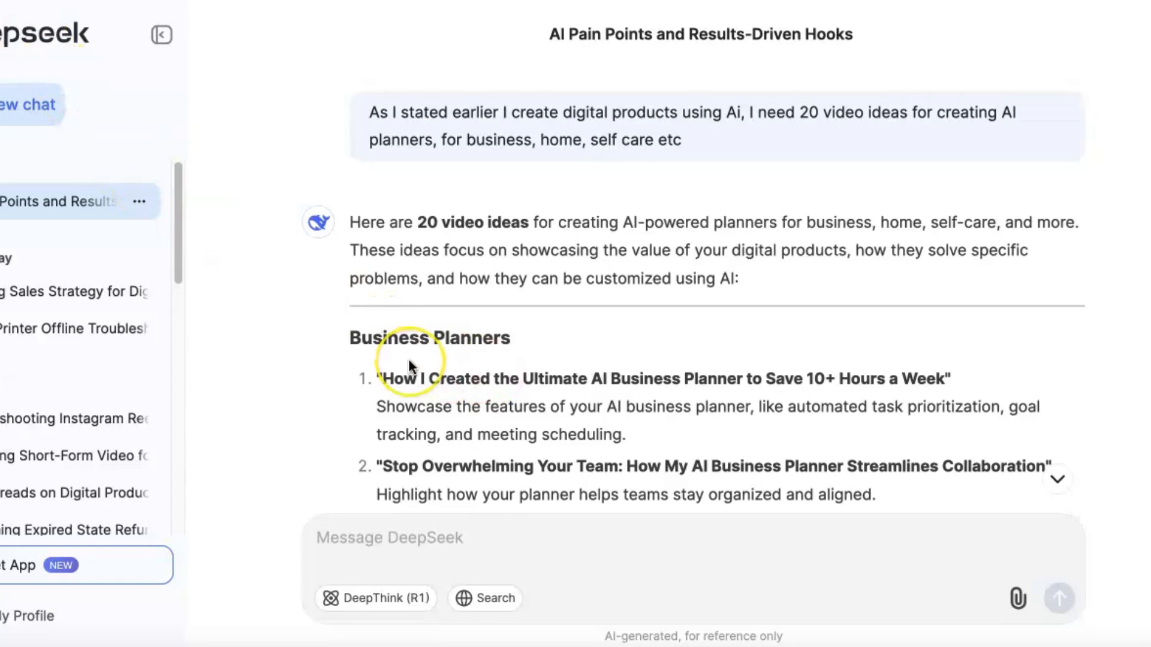
Review the 20 video ideas for business, home, self-care and customizable AI planners, including the bonus tips
scroll(409, 359, "down", 2)
scroll(410, 366, "down", 8)
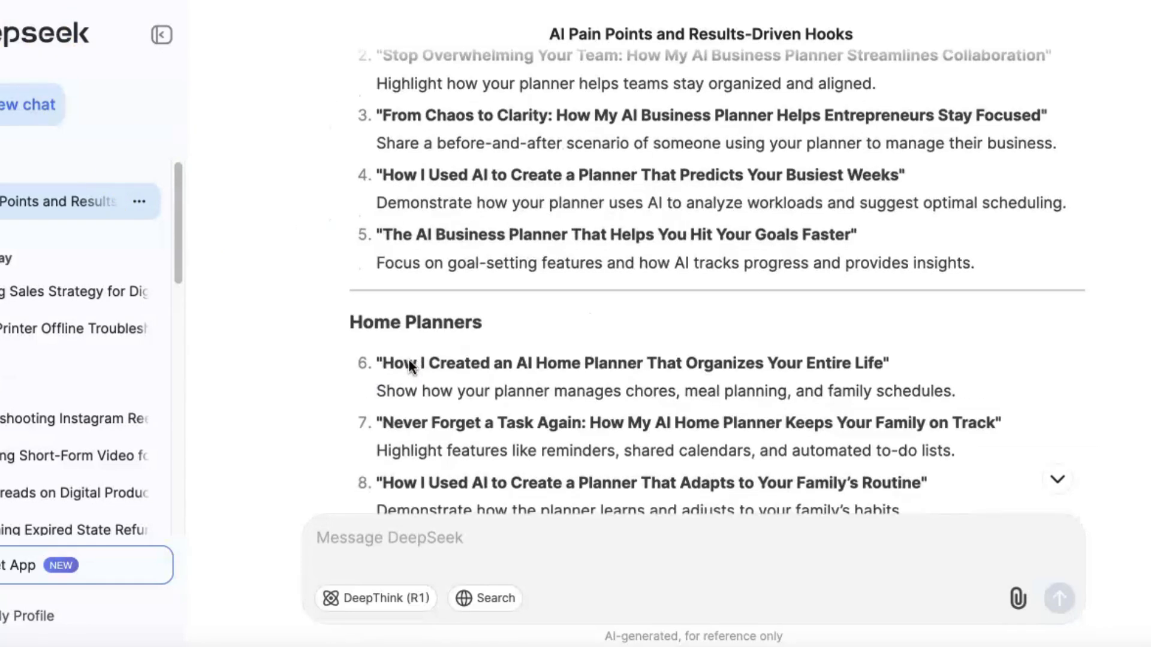
scroll(408, 364, "down", 5)
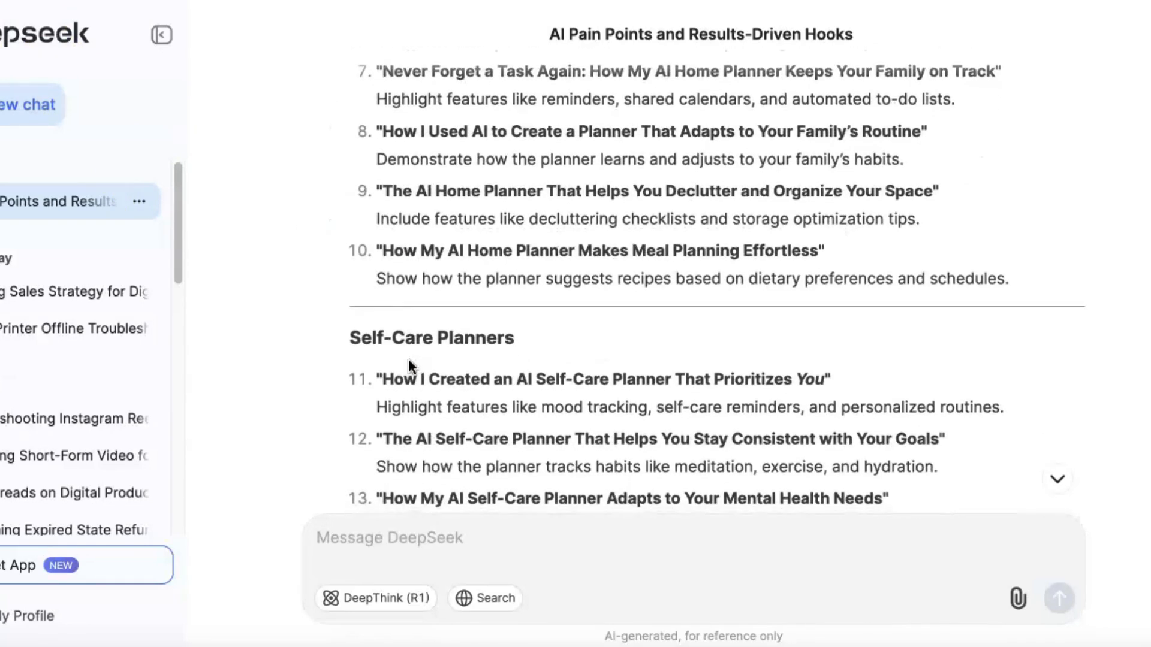
scroll(368, 351, "down", 3)
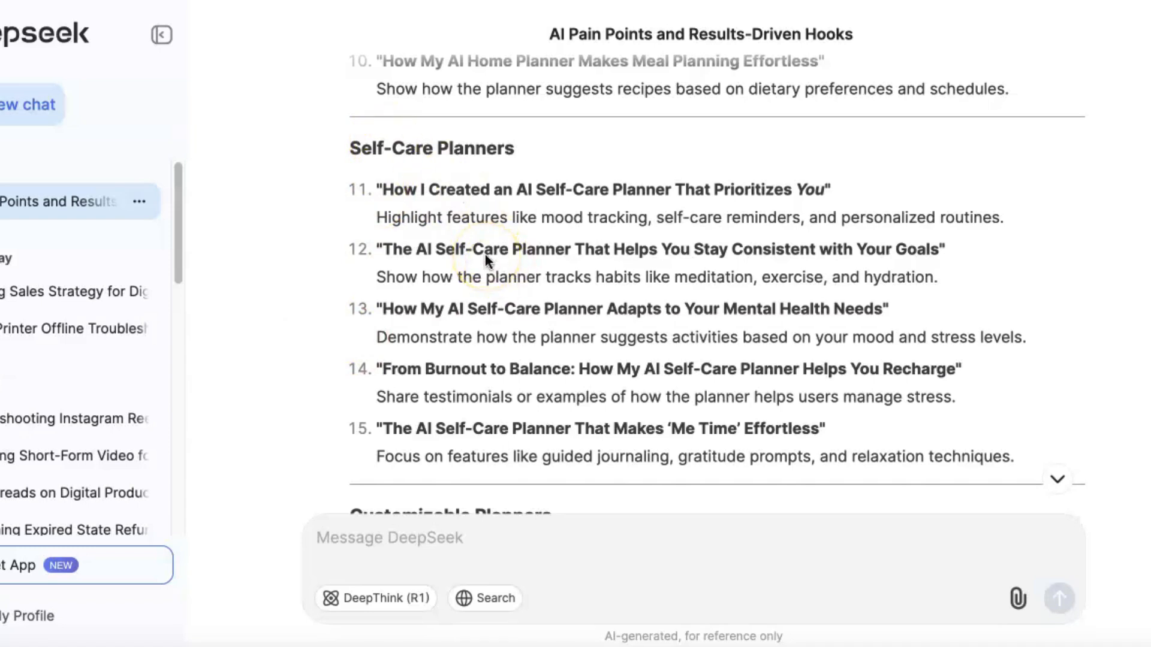
scroll(484, 258, "up", 8)
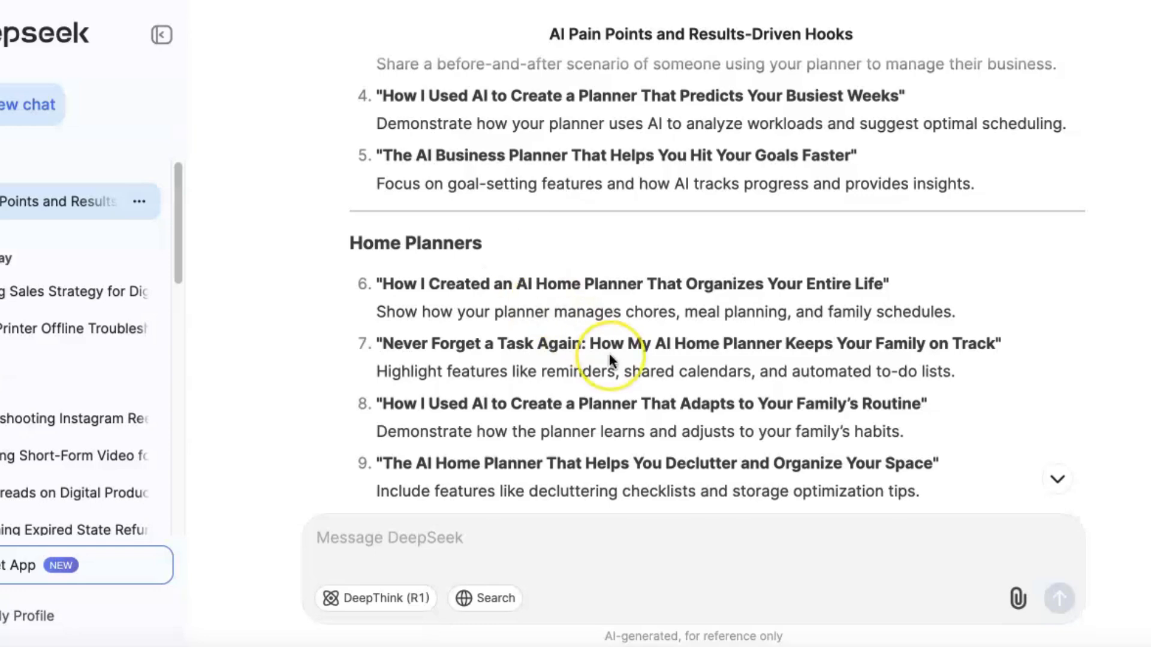
scroll(609, 354, "down", 4)
scroll(609, 353, "down", 10)
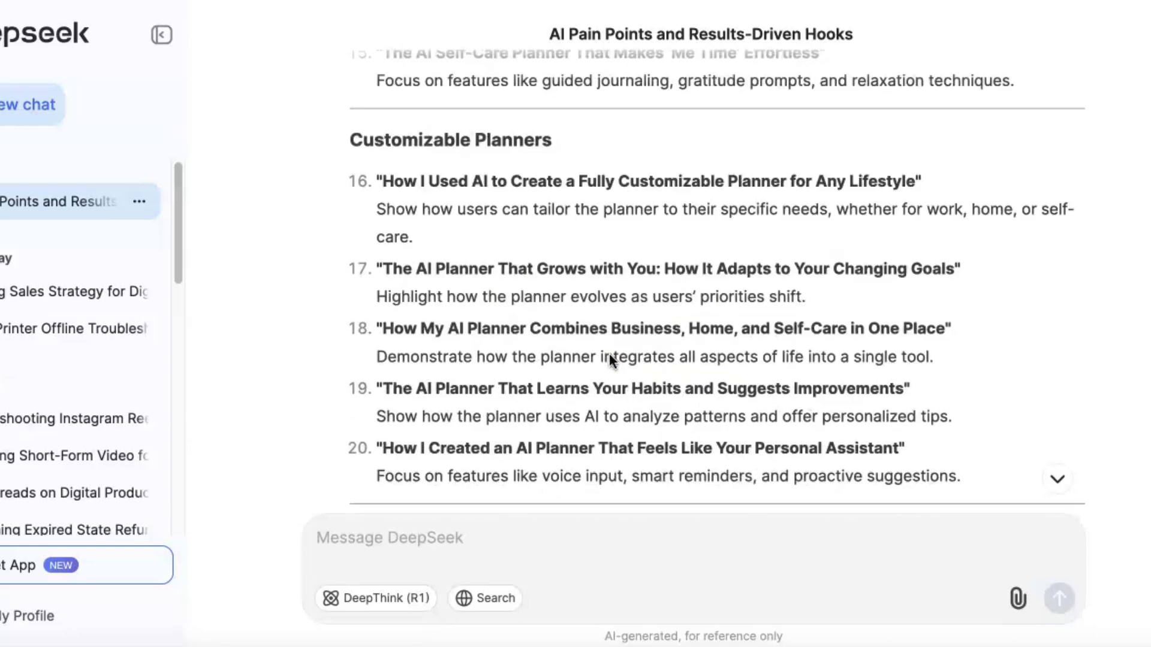
scroll(609, 354, "down", 8)
left_click(646, 358)
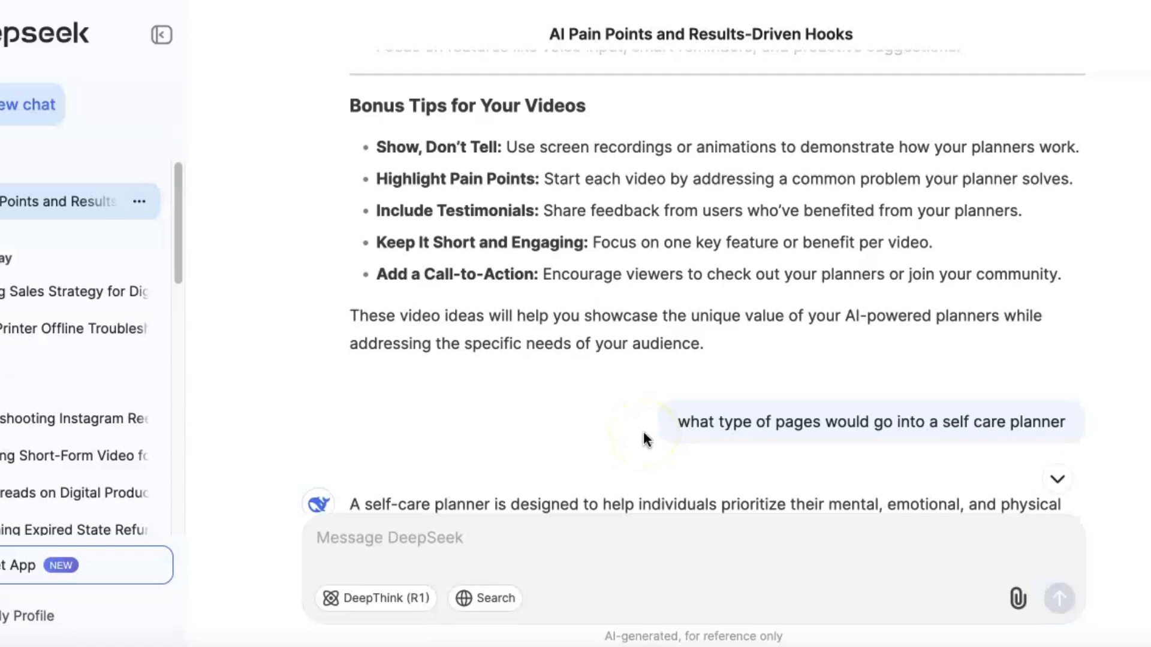
Read the suggested daily, weekly and monthly pages in the answer about what goes into a self-care planner
scroll(642, 431, "down", 6)
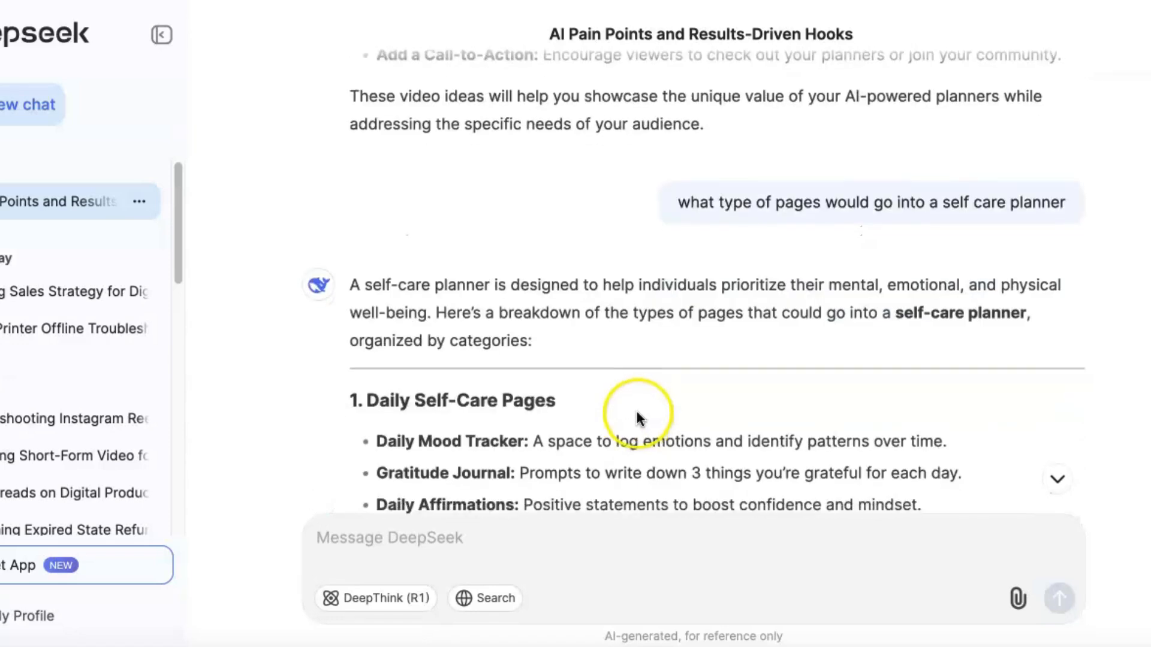
scroll(635, 411, "down", 1)
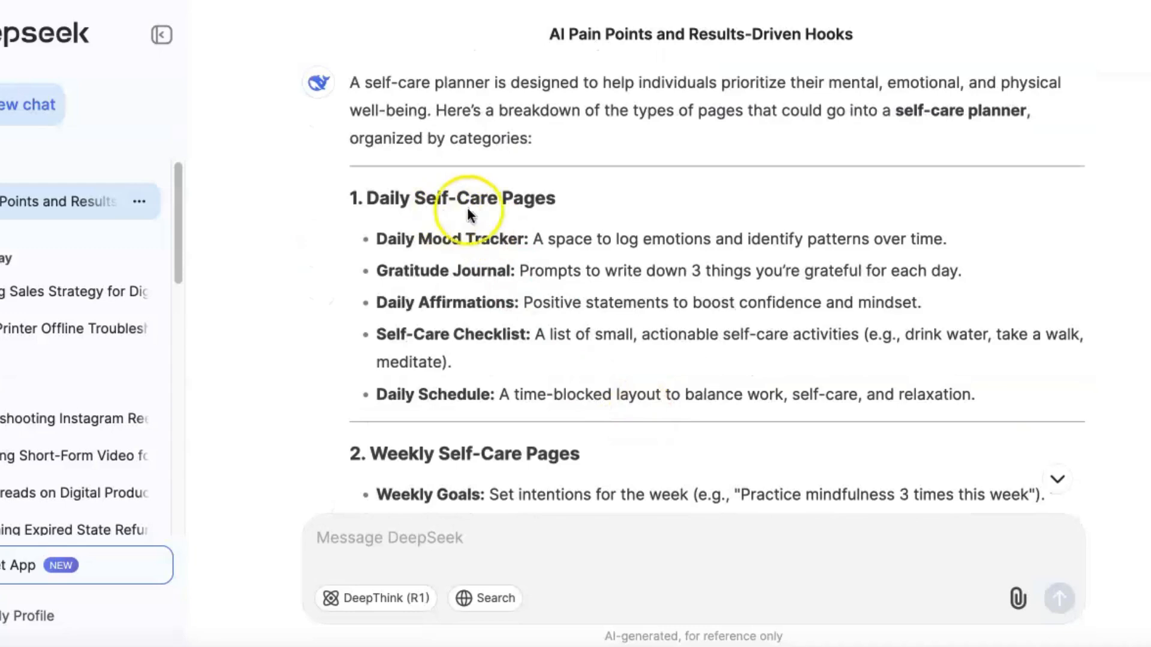
scroll(515, 391, "down", 4)
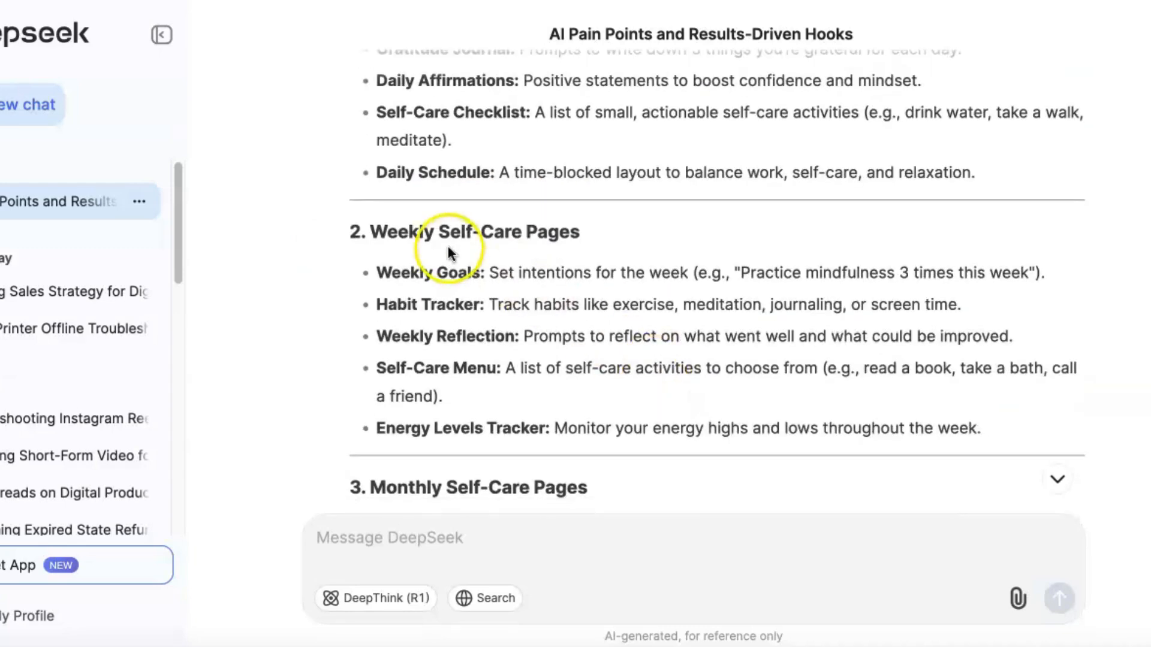
scroll(569, 365, "down", 4)
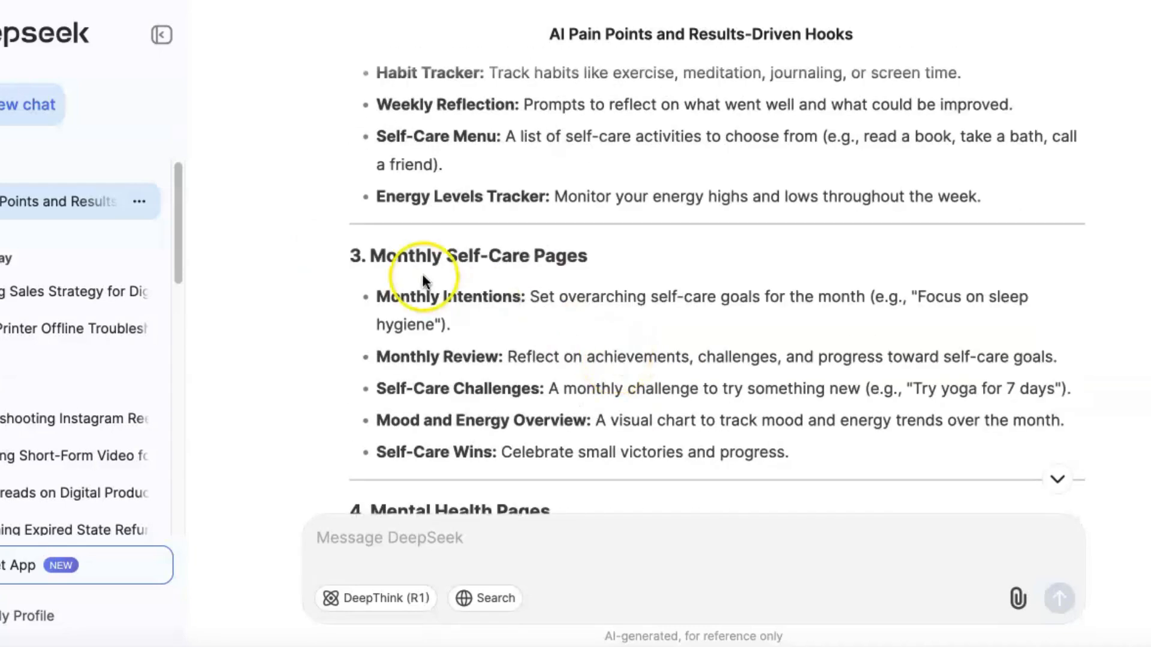
scroll(610, 324, "down", 4)
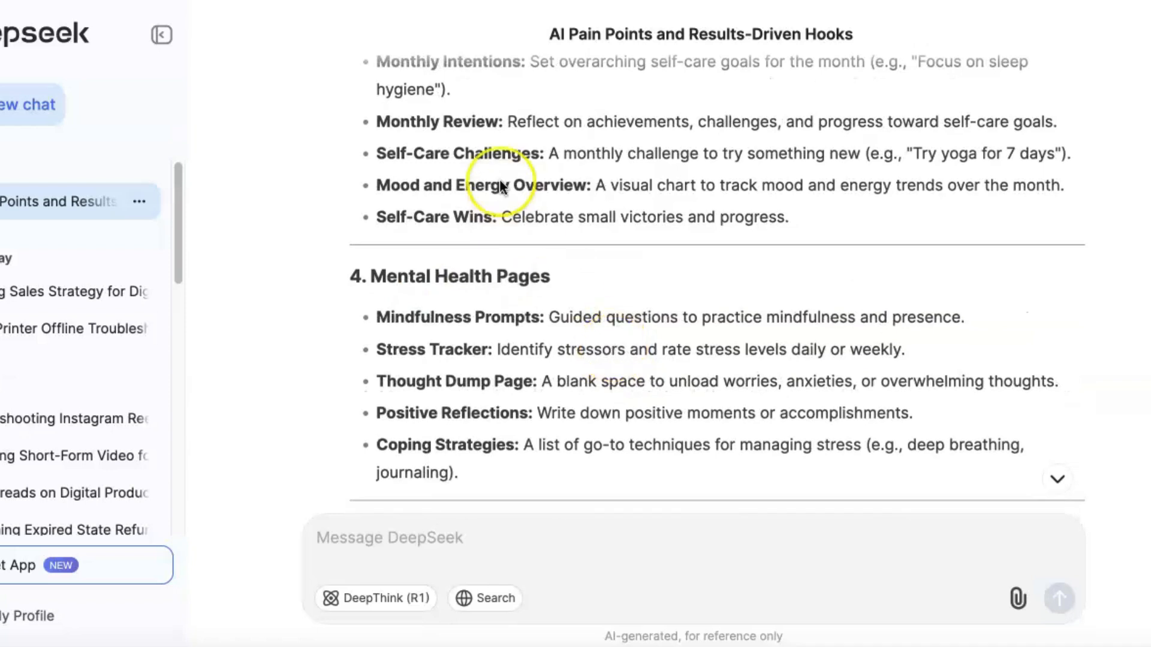
scroll(504, 179, "up", 1)
scroll(499, 178, "up", 1)
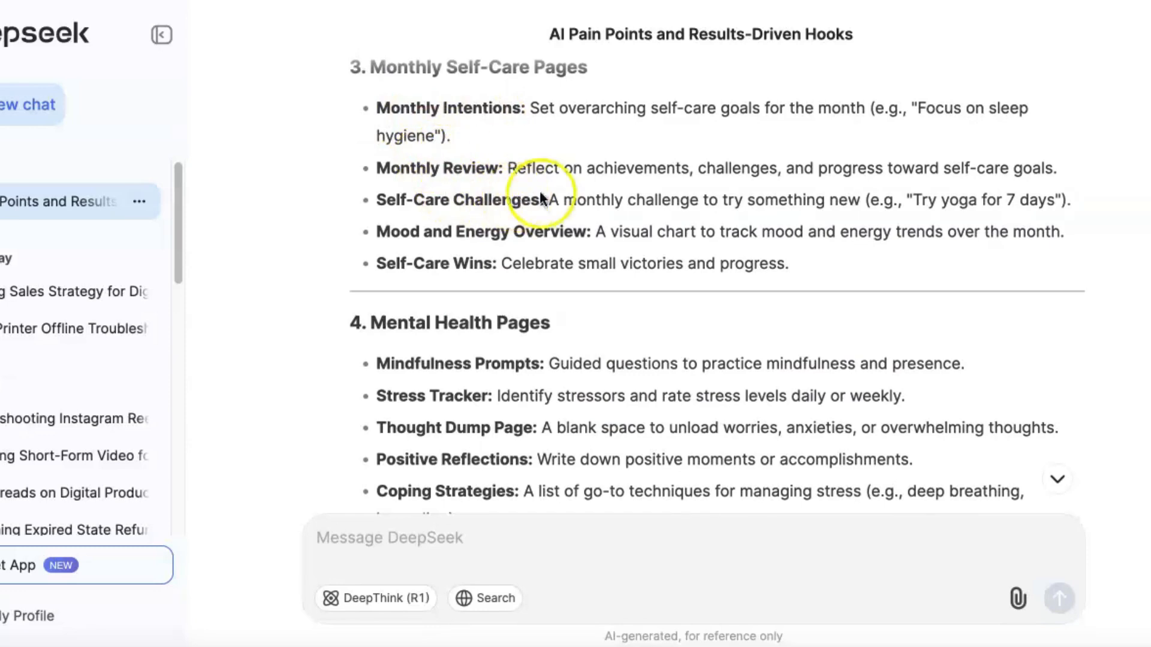
scroll(576, 197, "up", 1)
scroll(574, 191, "up", 5)
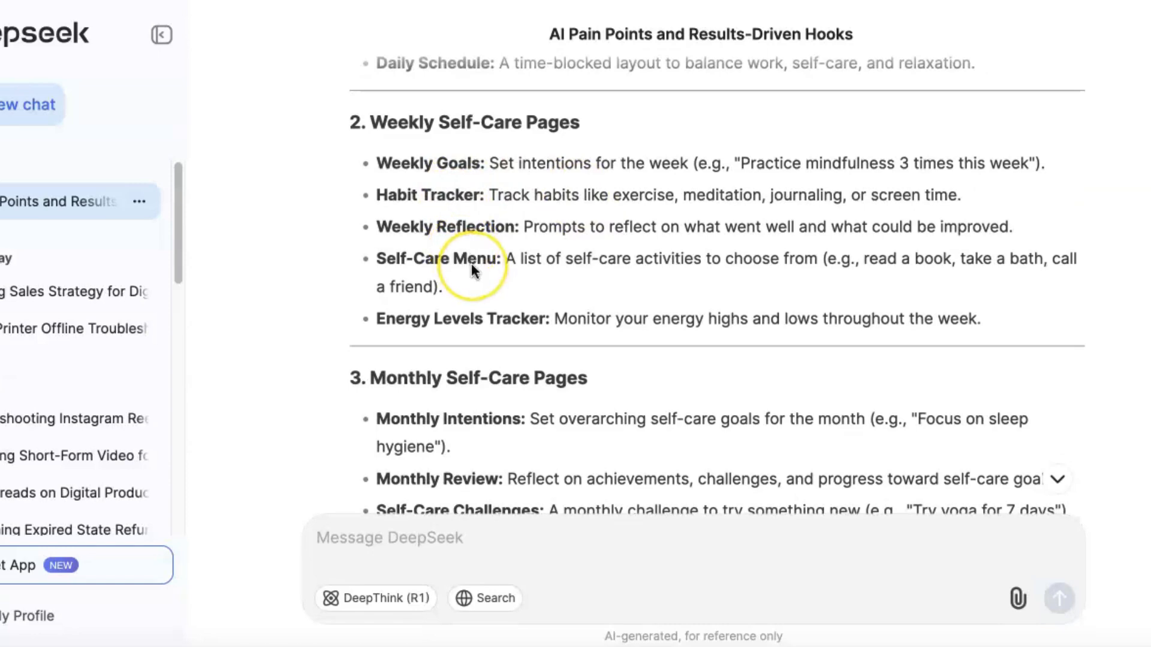
scroll(471, 264, "up", 5)
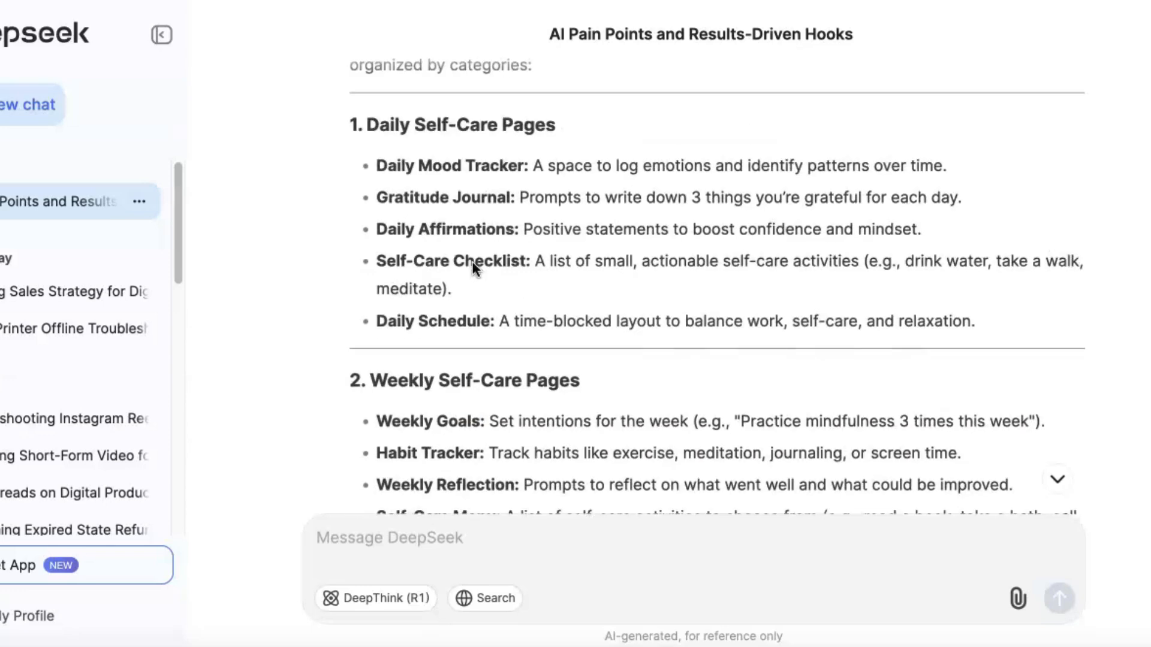
scroll(472, 264, "down", 8)
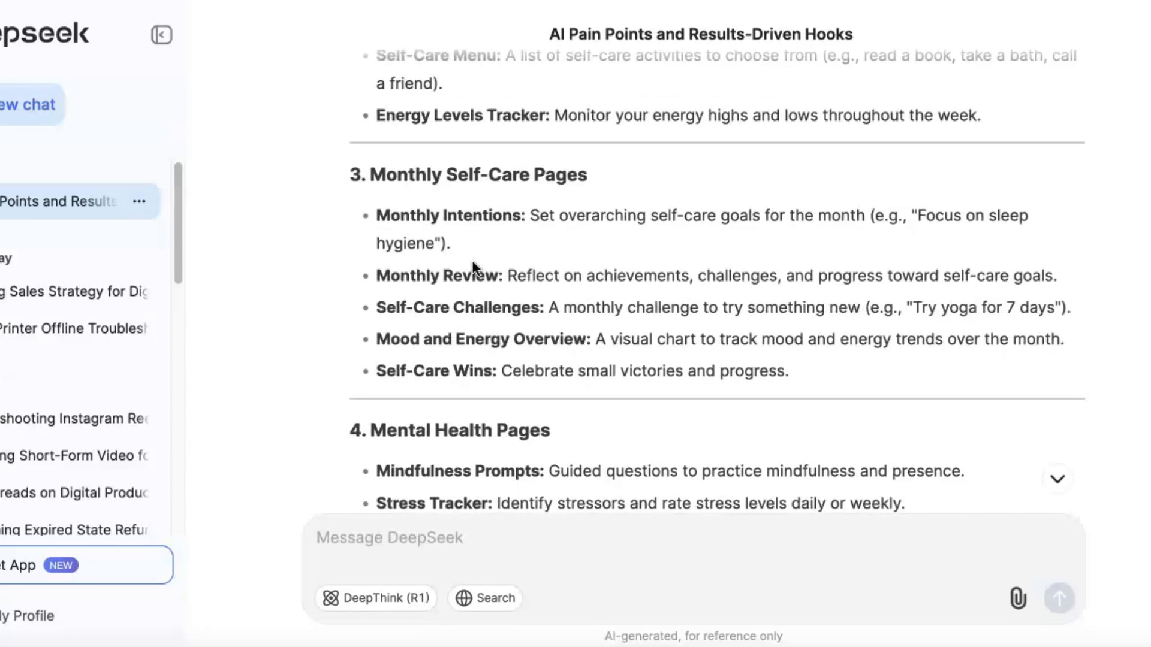
Read the self-care planner's page categories from Mental Health Pages through Seasonal or Thematic Pages
scroll(471, 264, "down", 4)
left_click(393, 205)
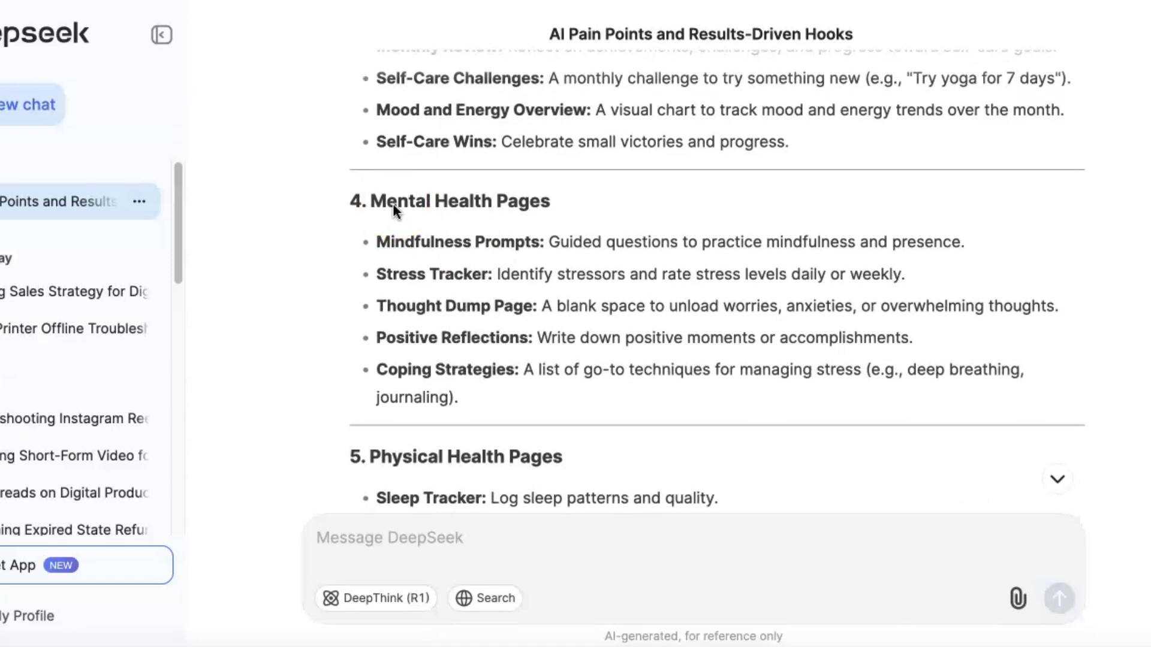
left_click(522, 283)
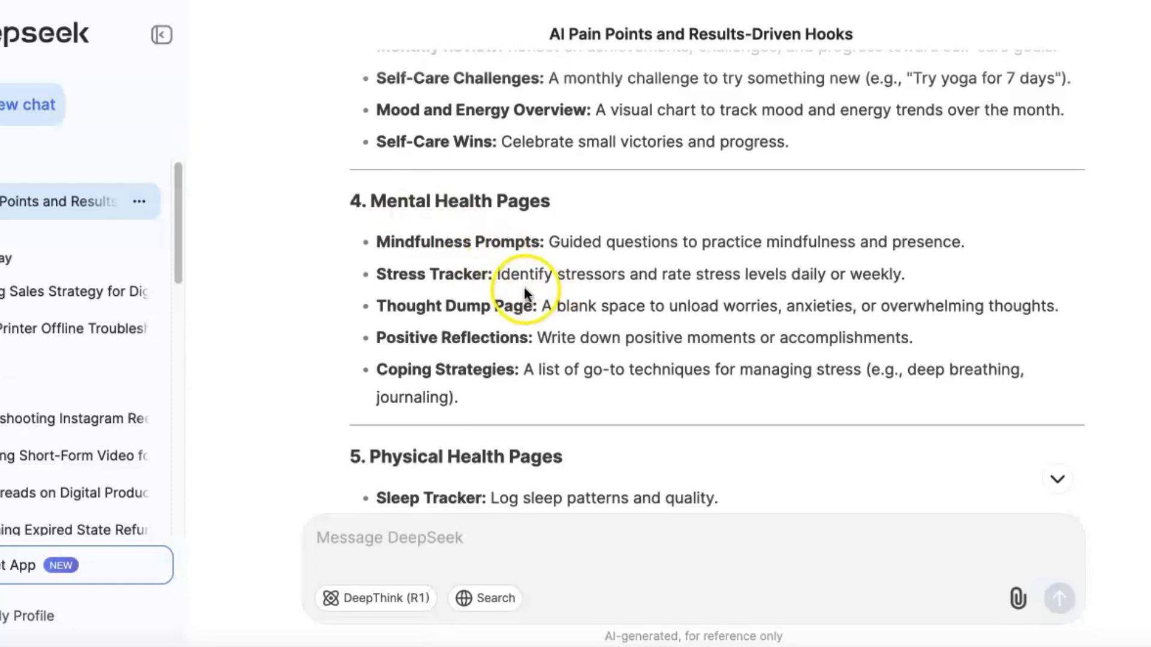
scroll(537, 281, "down", 2)
scroll(537, 278, "down", 4)
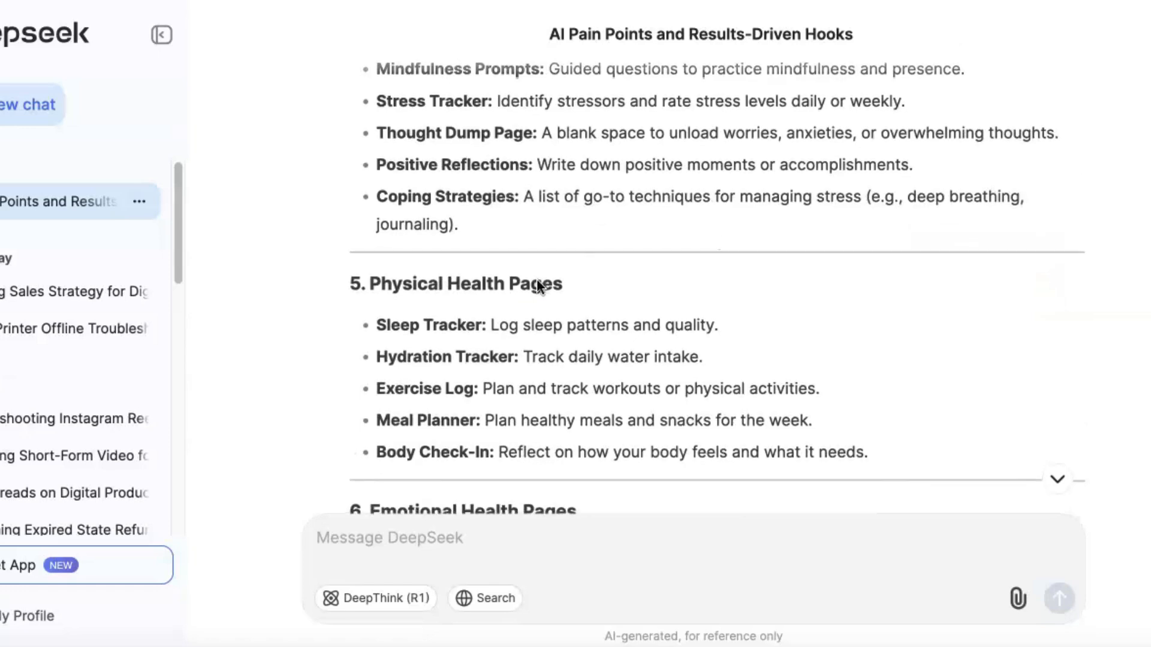
scroll(537, 284, "down", 7)
scroll(538, 285, "down", 12)
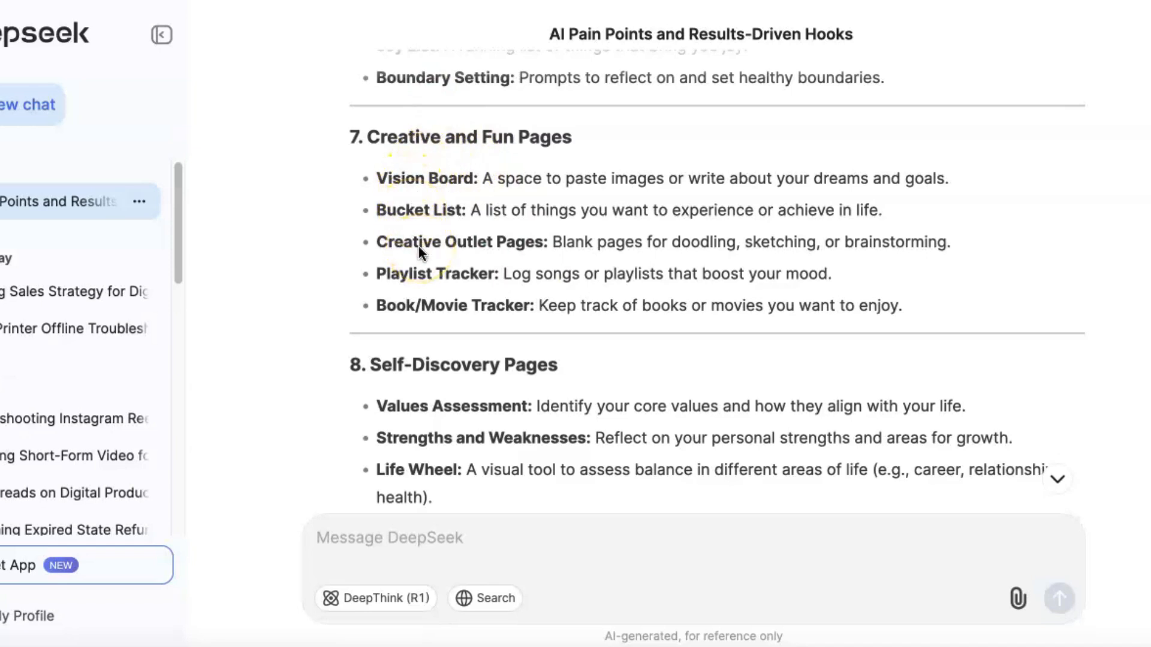
scroll(469, 364, "down", 4)
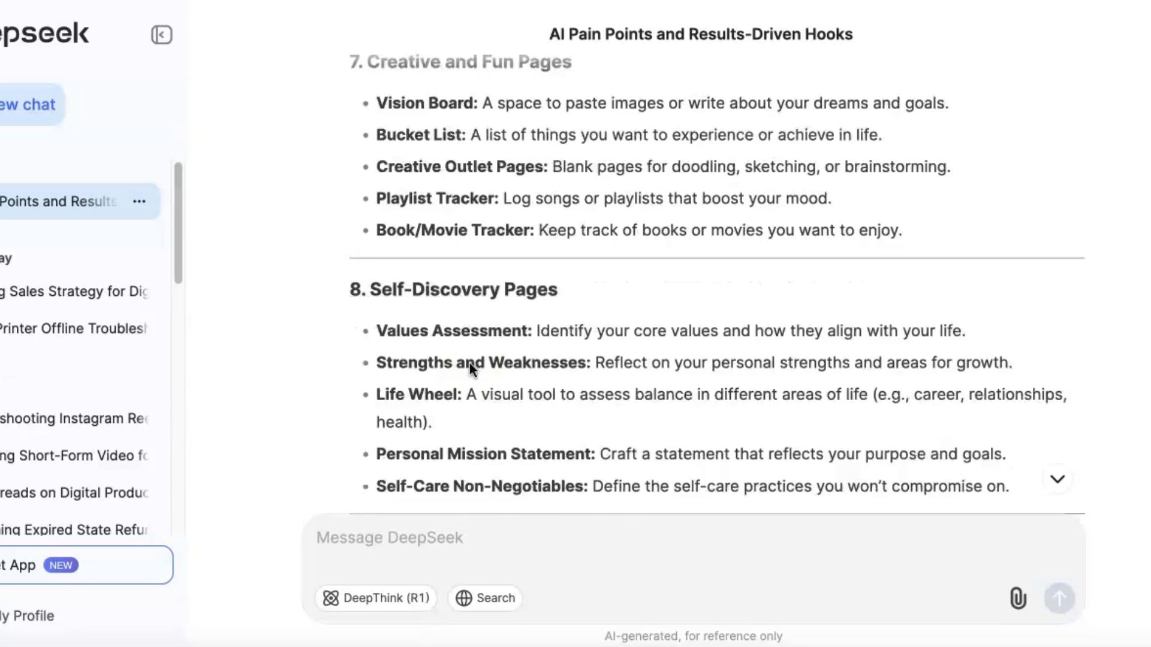
scroll(470, 365, "down", 2)
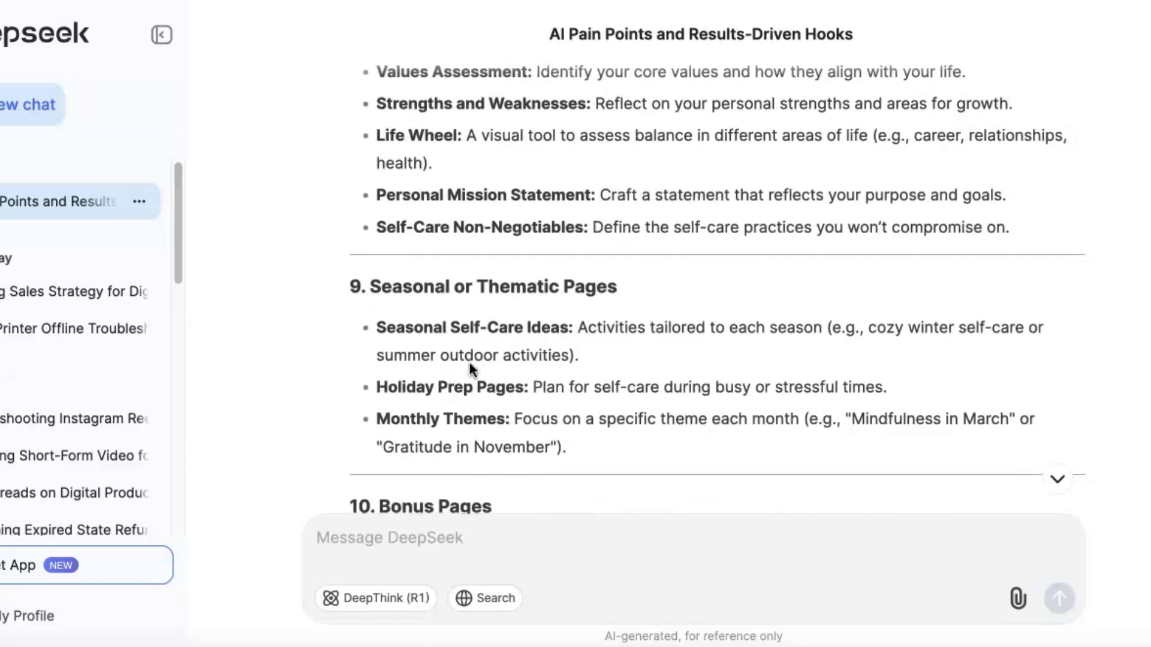
Look over the Bonus Pages and recheck the physical health, emotional health, creative and self-discovery page ideas
scroll(470, 367, "up", 4)
scroll(471, 368, "up", 4)
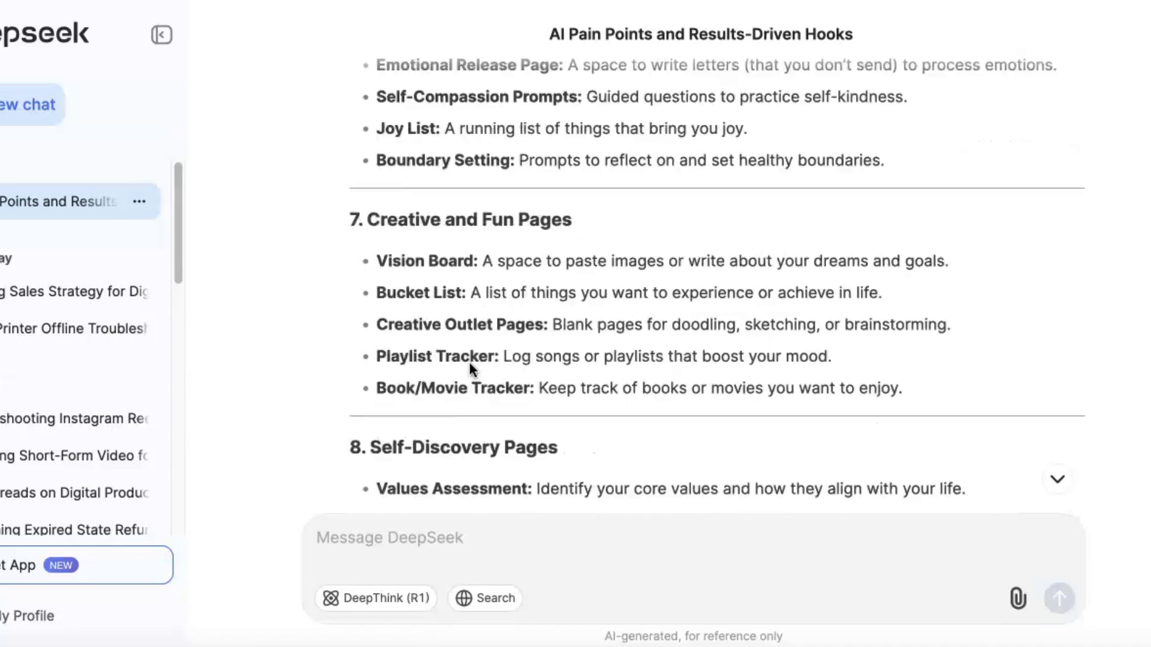
scroll(470, 364, "up", 2)
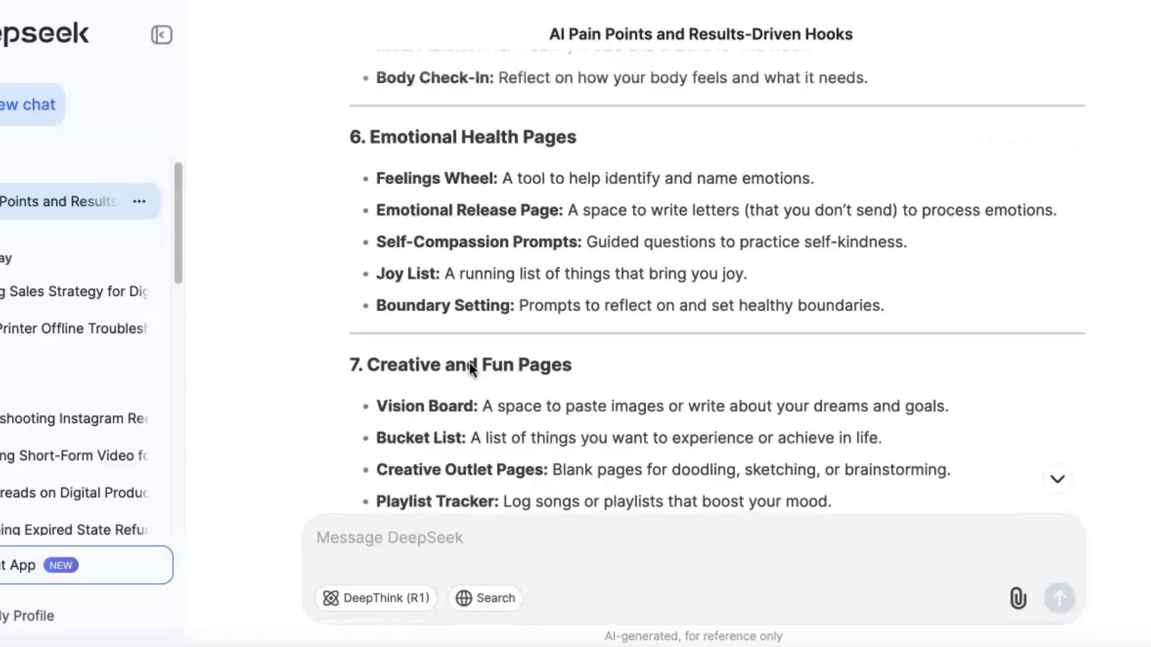
scroll(469, 363, "down", 15)
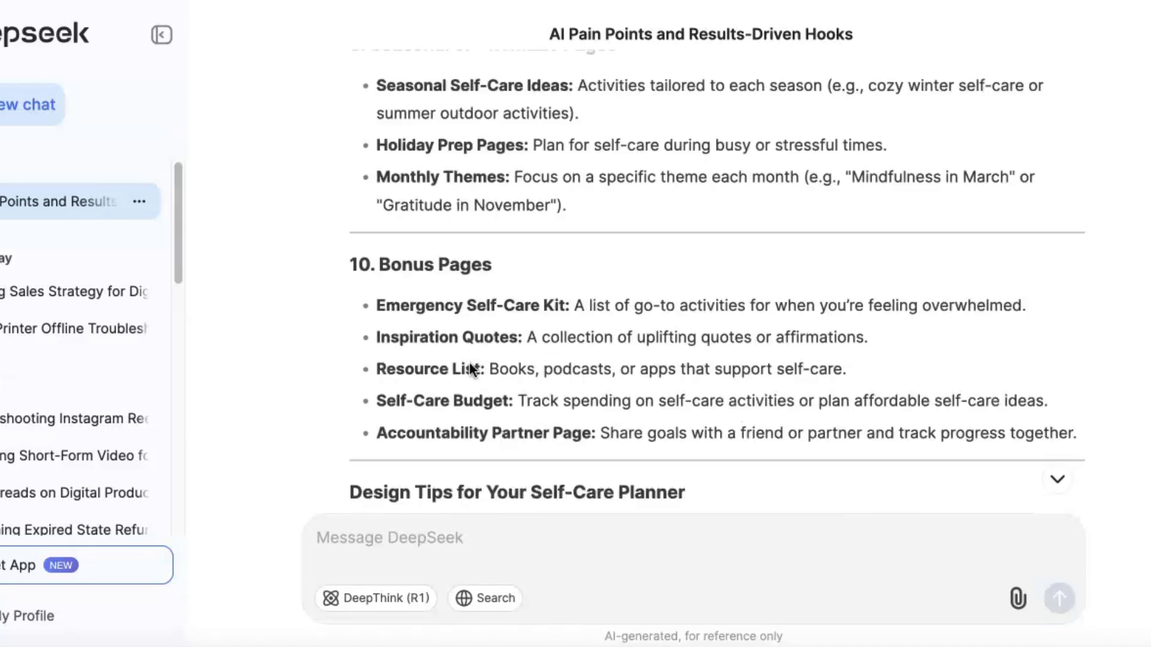
scroll(469, 363, "up", 8)
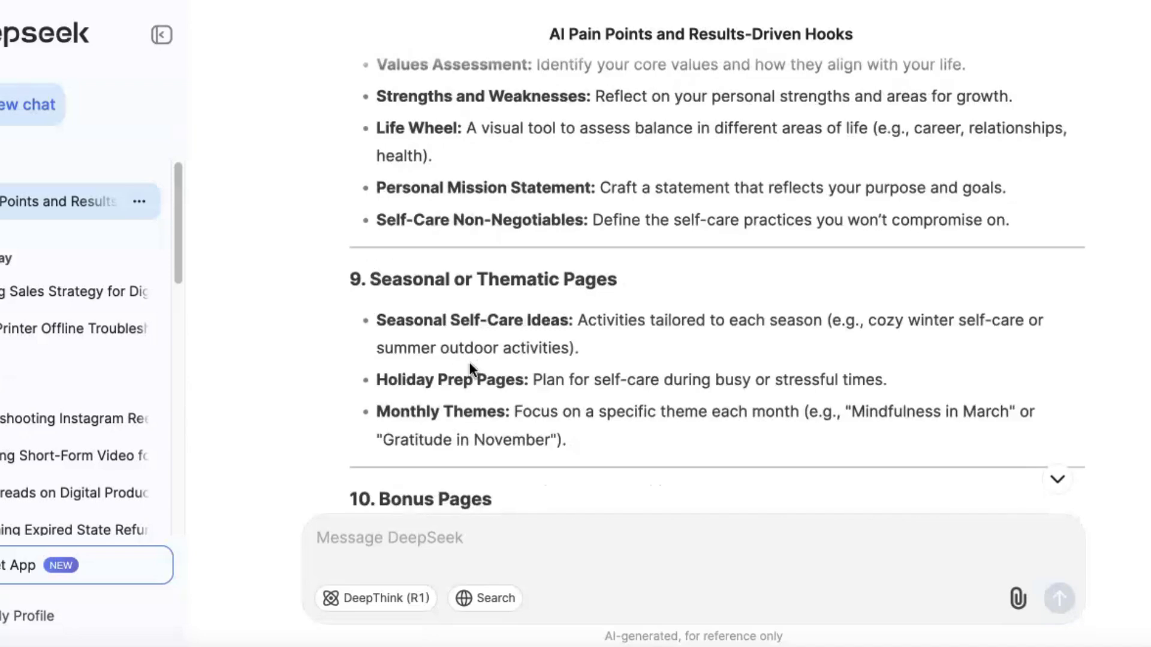
scroll(469, 363, "up", 2)
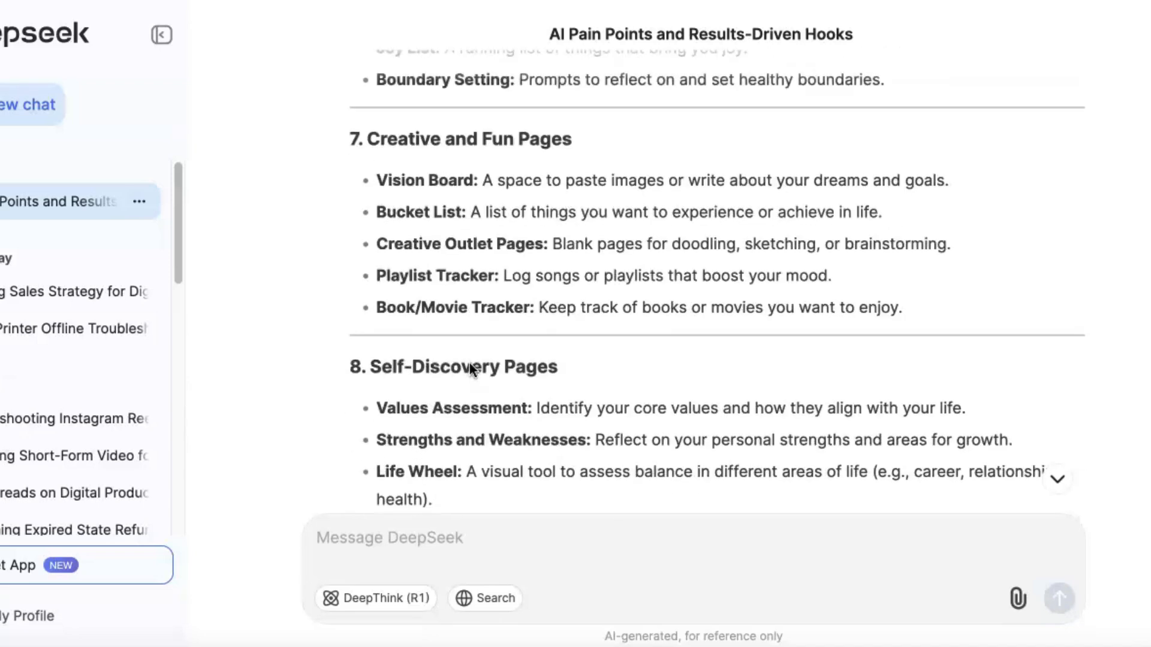
scroll(469, 367, "up", 5)
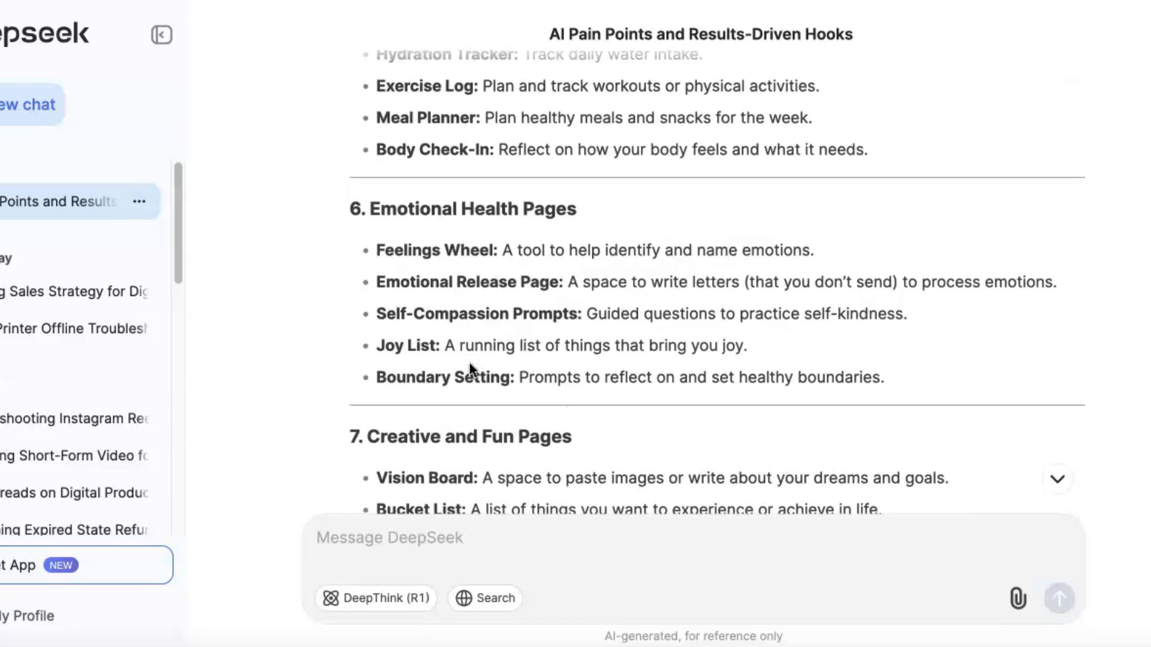
scroll(469, 366, "up", 3)
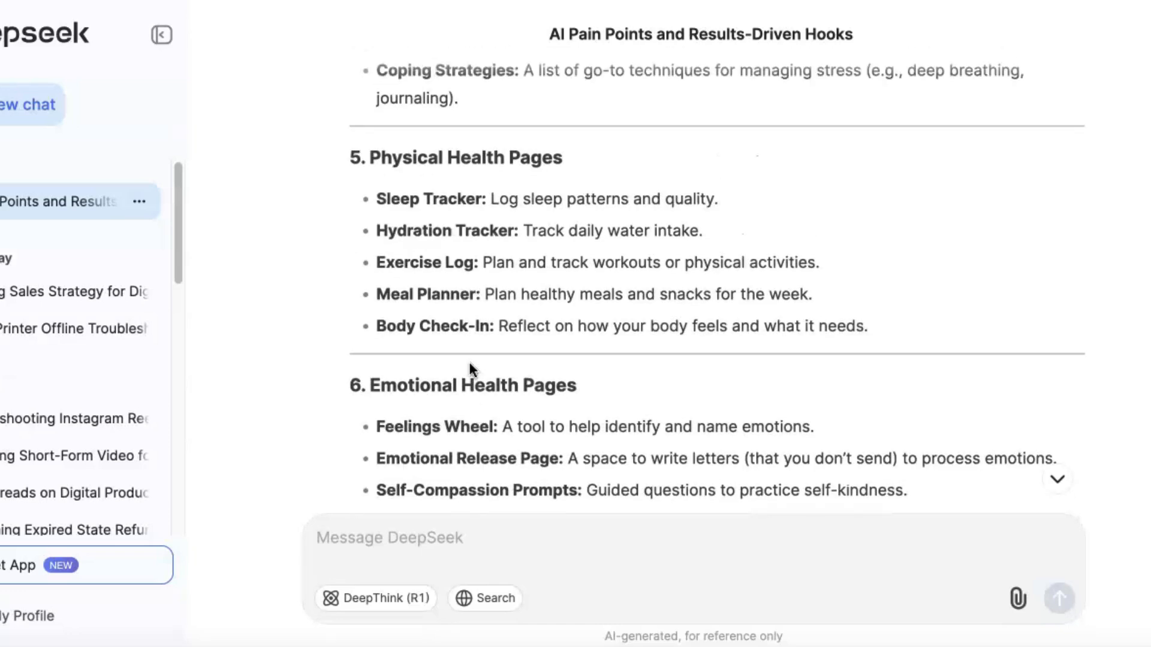
Examine the follow-up message requesting image-generator prompts for each planner page, with its color list and self-care imagery instructions
scroll(469, 366, "down", 1)
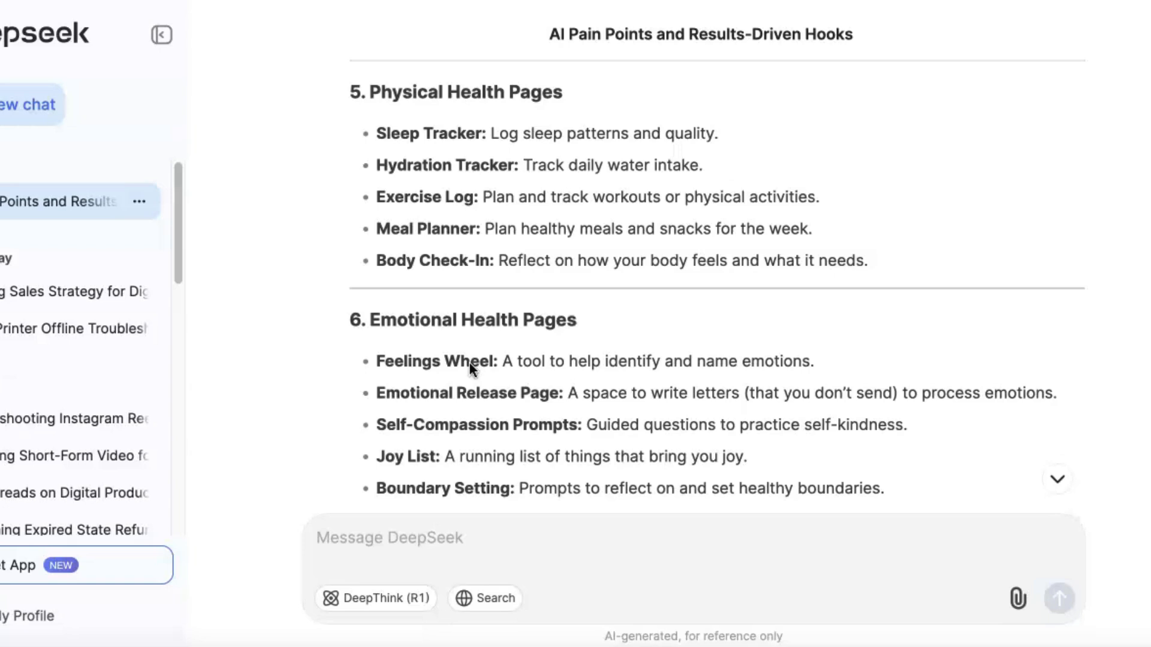
scroll(631, 387, "down", 12)
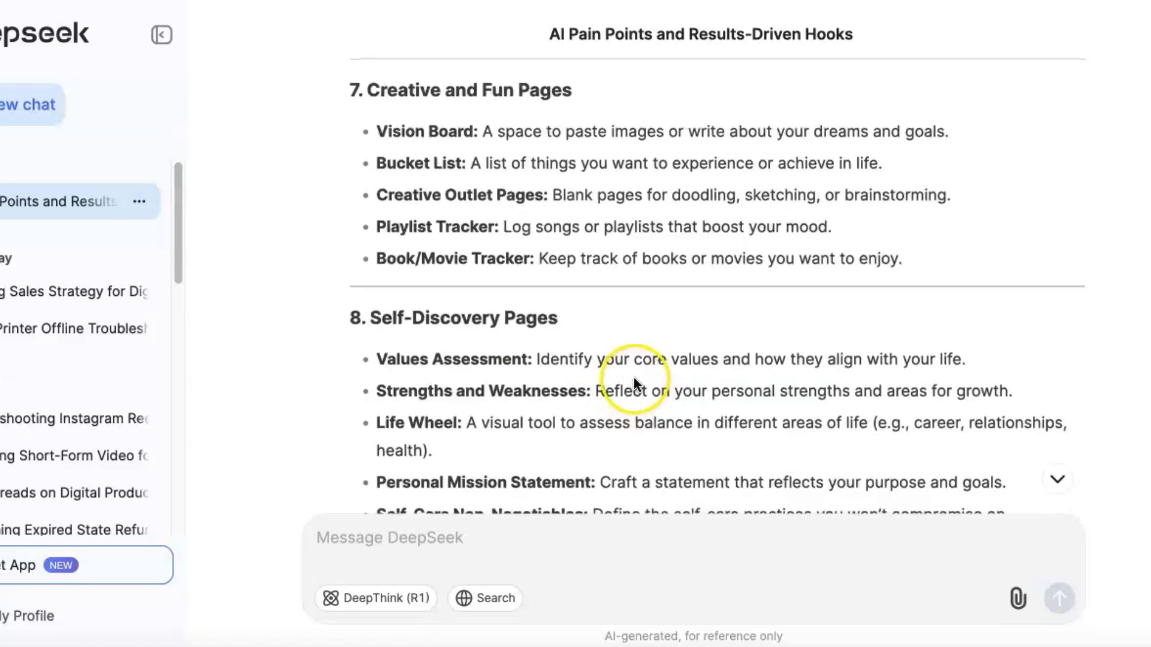
scroll(637, 383, "down", 15)
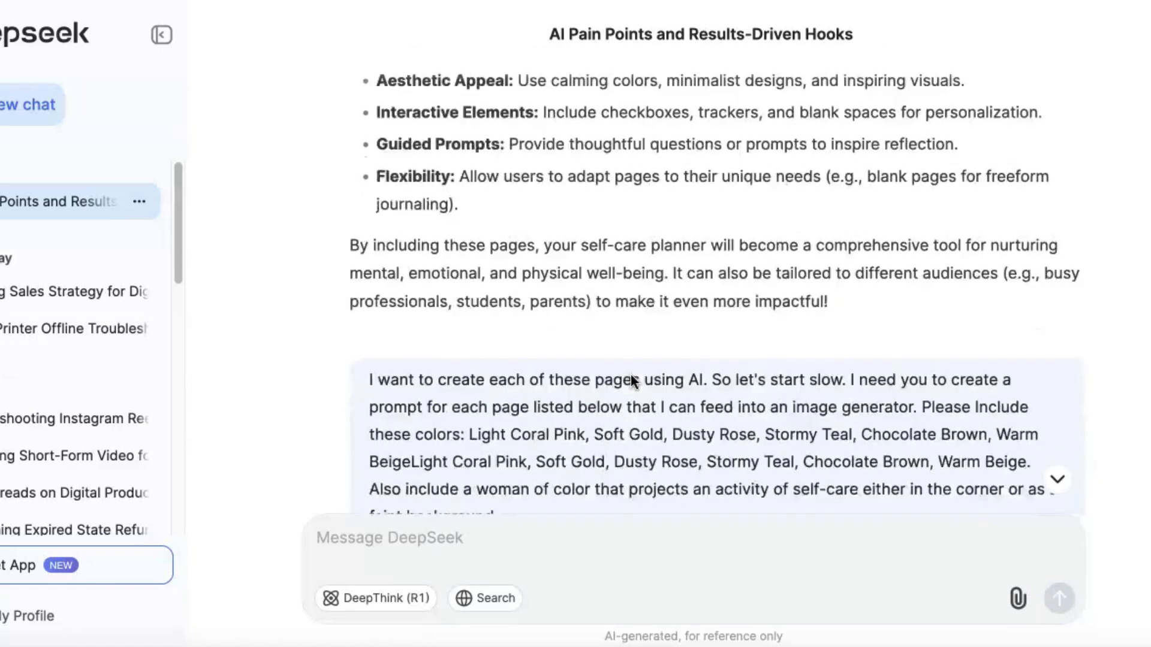
scroll(630, 375, "down", 2)
left_click(436, 255)
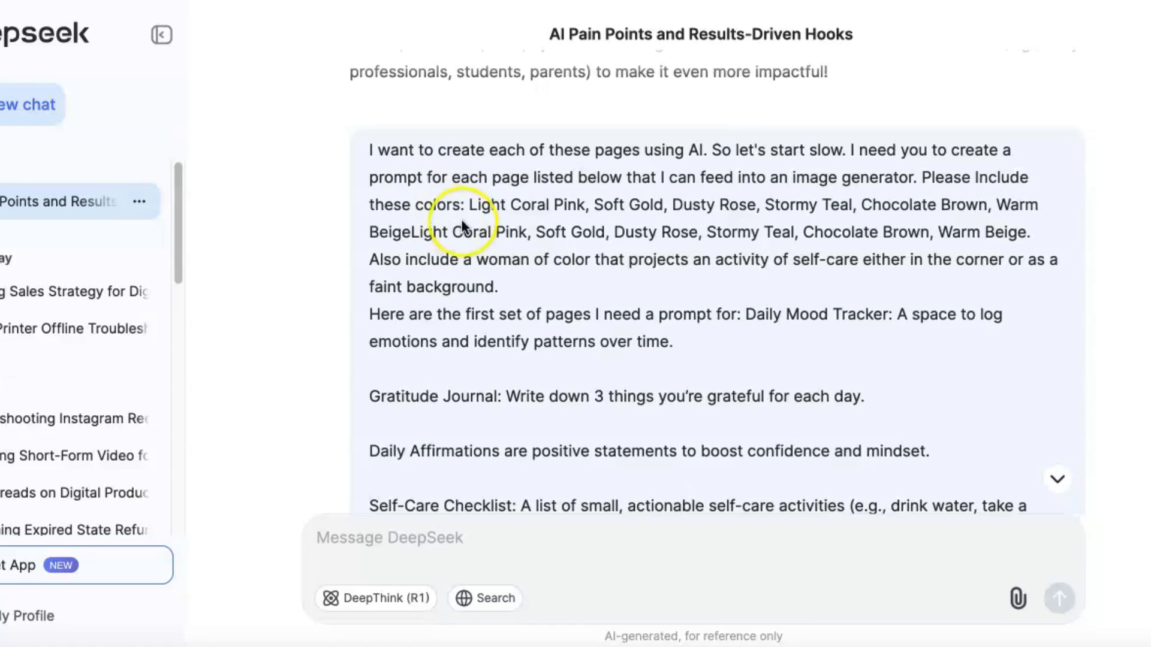
Go back through the planner page list and compare the Monthly Self-Care and Mental Health page ideas
scroll(452, 215, "down", 15)
scroll(519, 207, "up", 3)
scroll(519, 207, "up", 15)
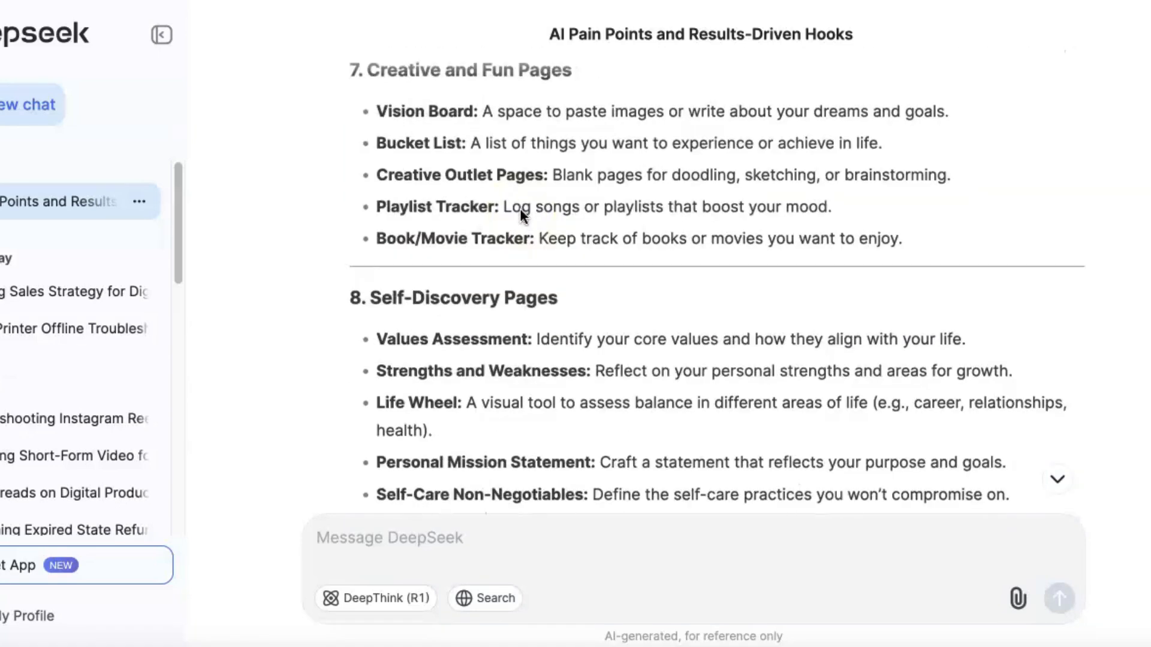
scroll(520, 207, "up", 5)
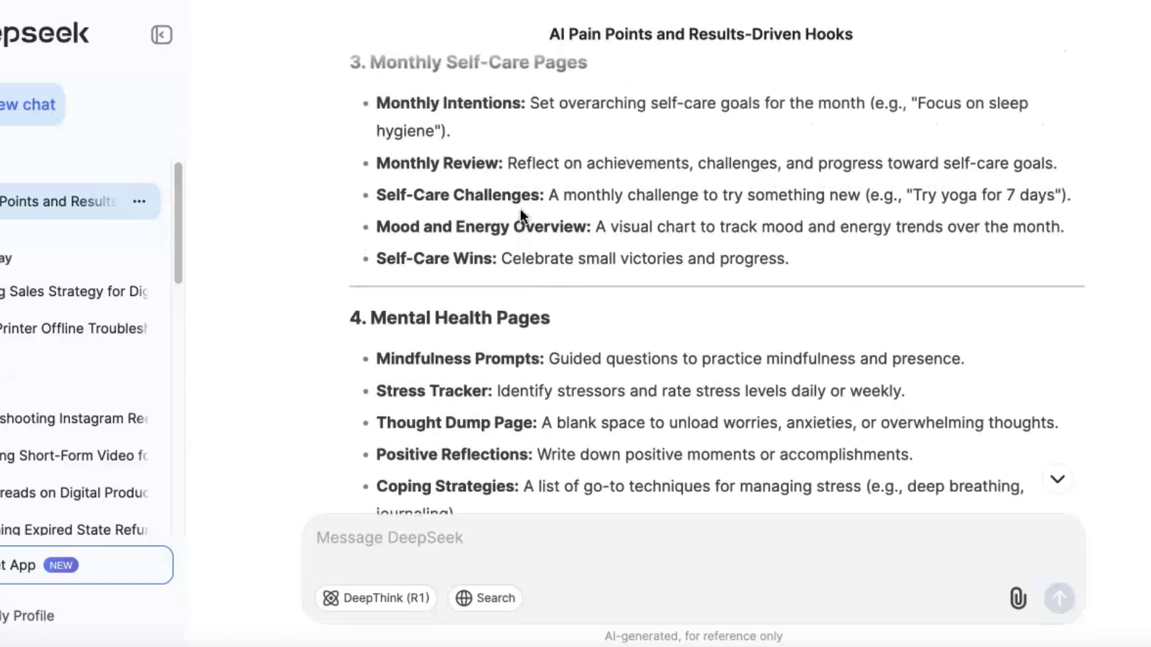
scroll(520, 207, "up", 2)
scroll(519, 208, "down", 5)
scroll(520, 208, "down", 4)
scroll(520, 208, "up", 4)
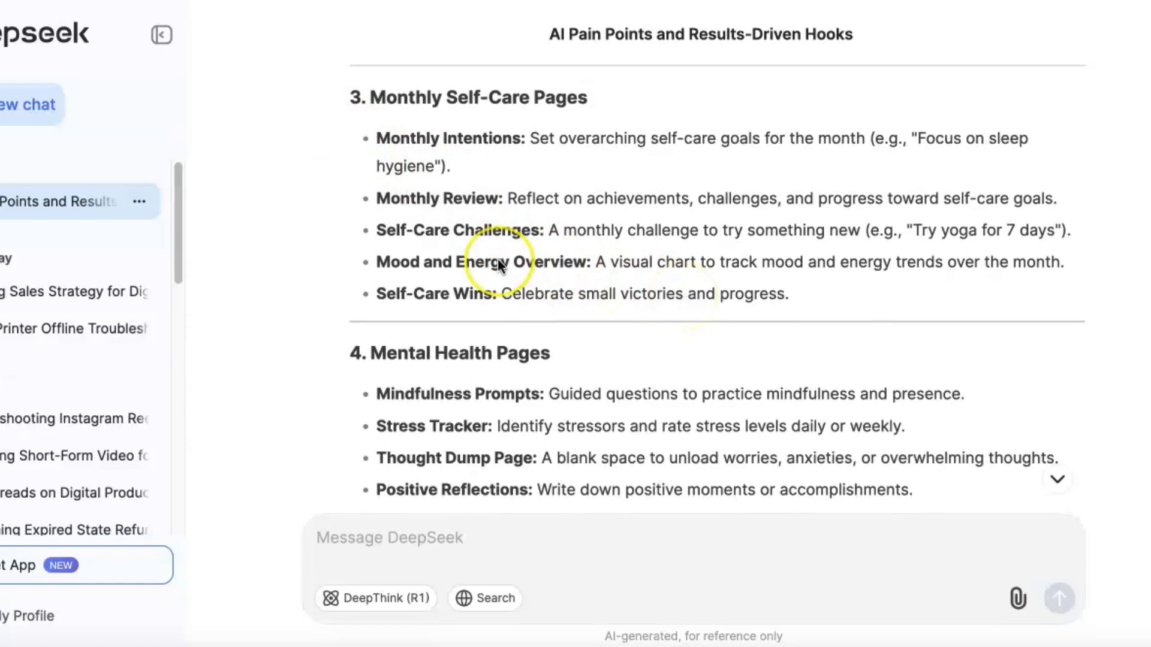
Skim the rest of the planner page list and the prompt request down to the start of DeepSeek's image-generator prompts
scroll(497, 259, "down", 15)
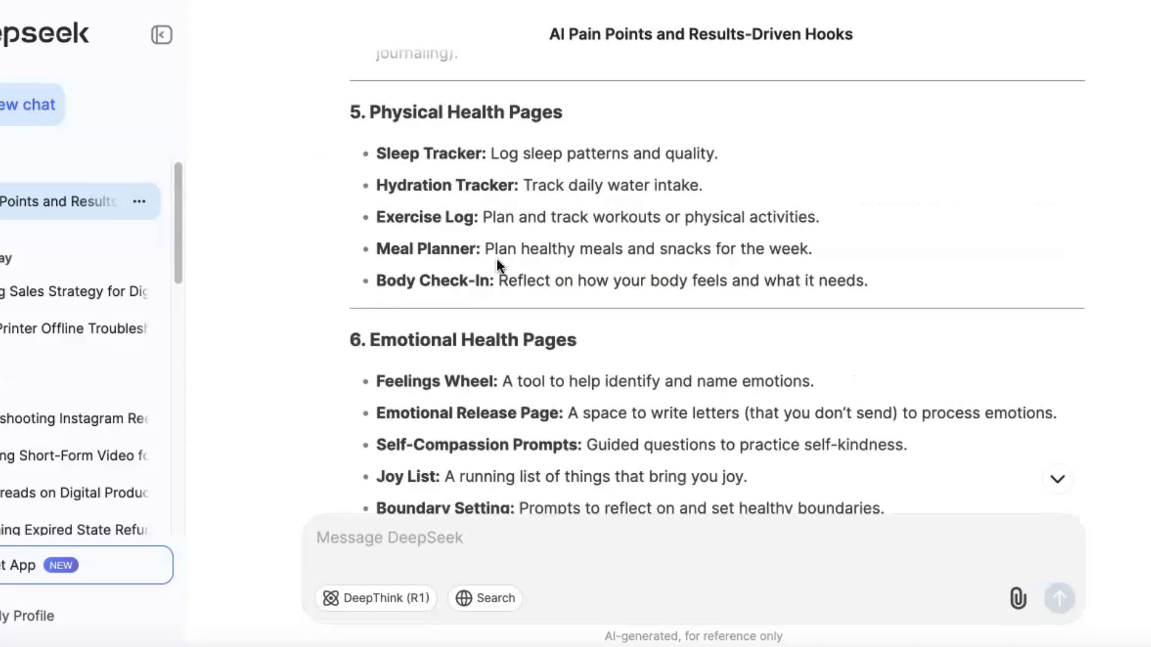
scroll(495, 257, "down", 20)
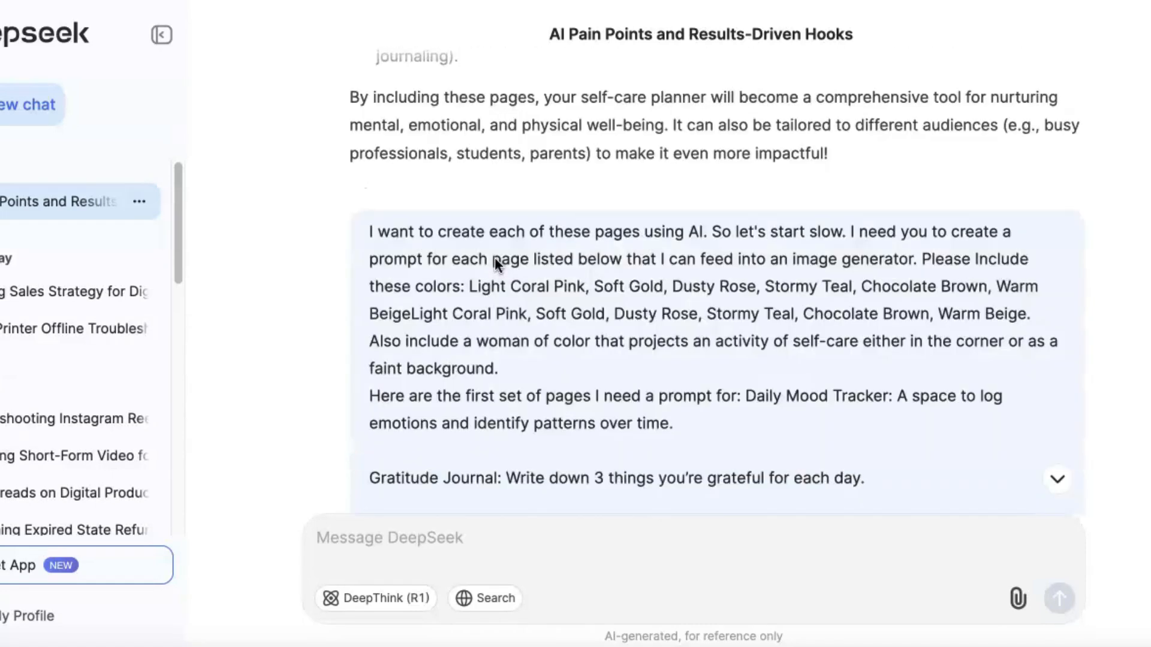
scroll(495, 263, "up", 4)
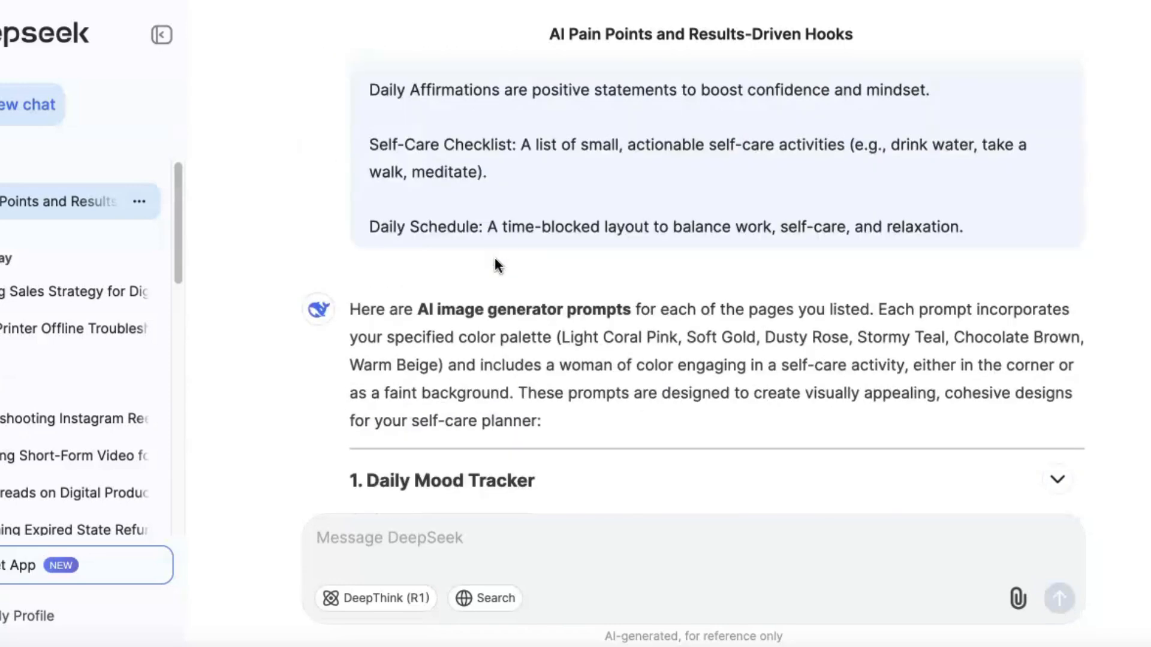
scroll(481, 317, "down", 4)
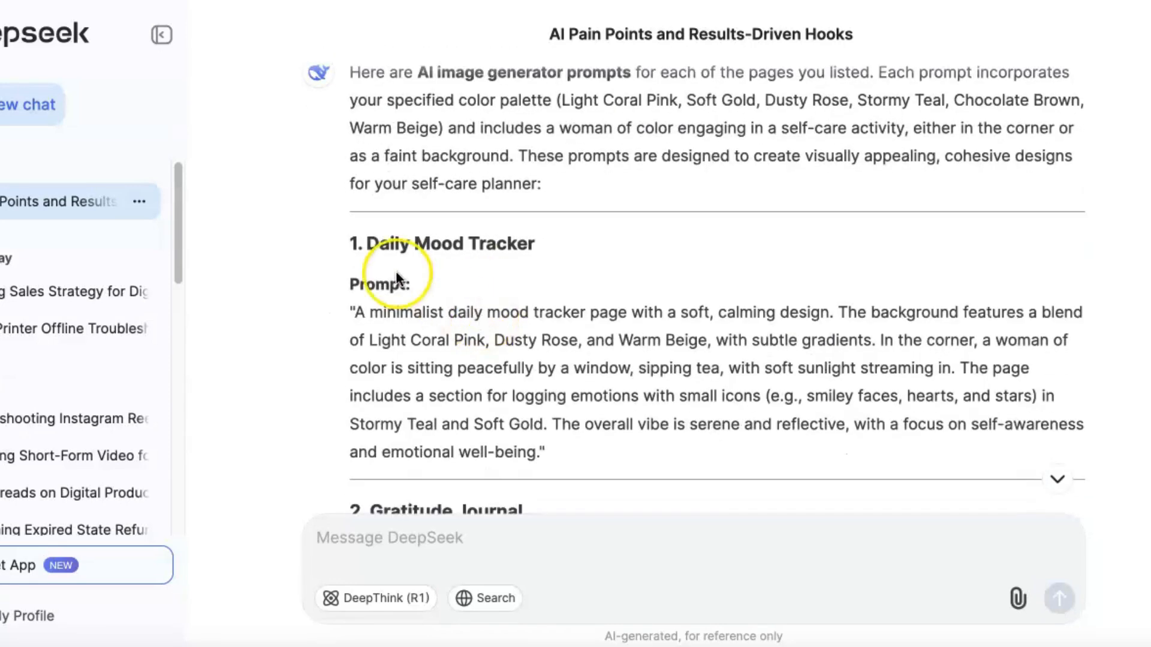
Read the image-generator prompts for the Daily Mood Tracker, Gratitude Journal, Daily Affirmations, Self-Care Checklist and Daily Schedule pages
scroll(473, 300, "down", 4)
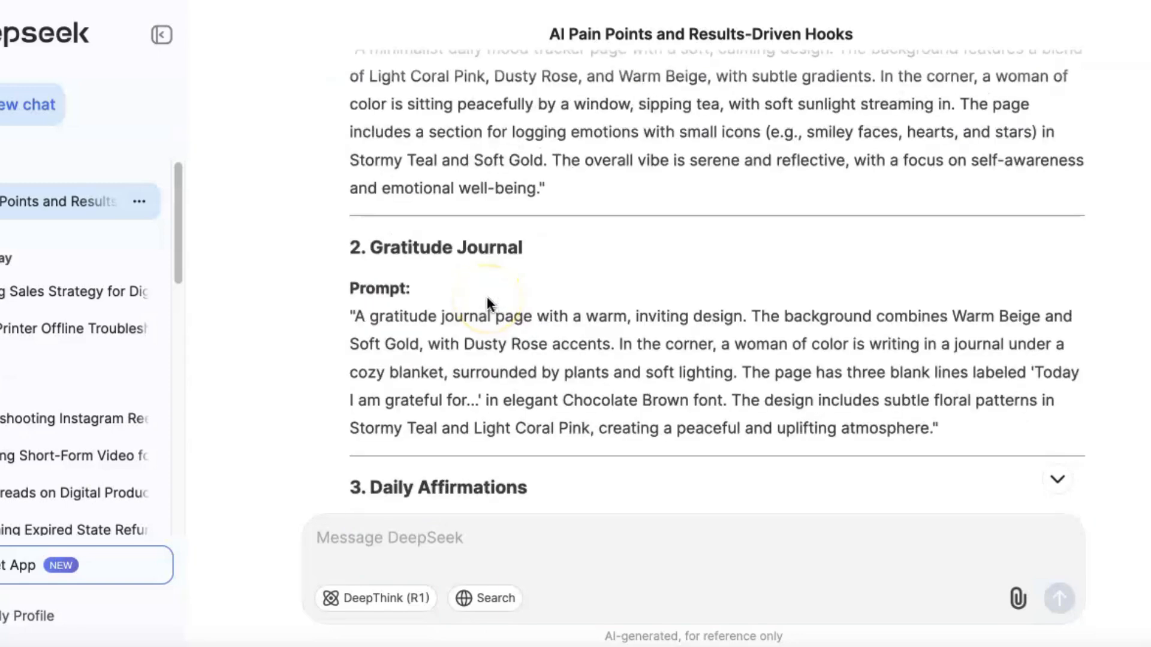
scroll(487, 298, "down", 6)
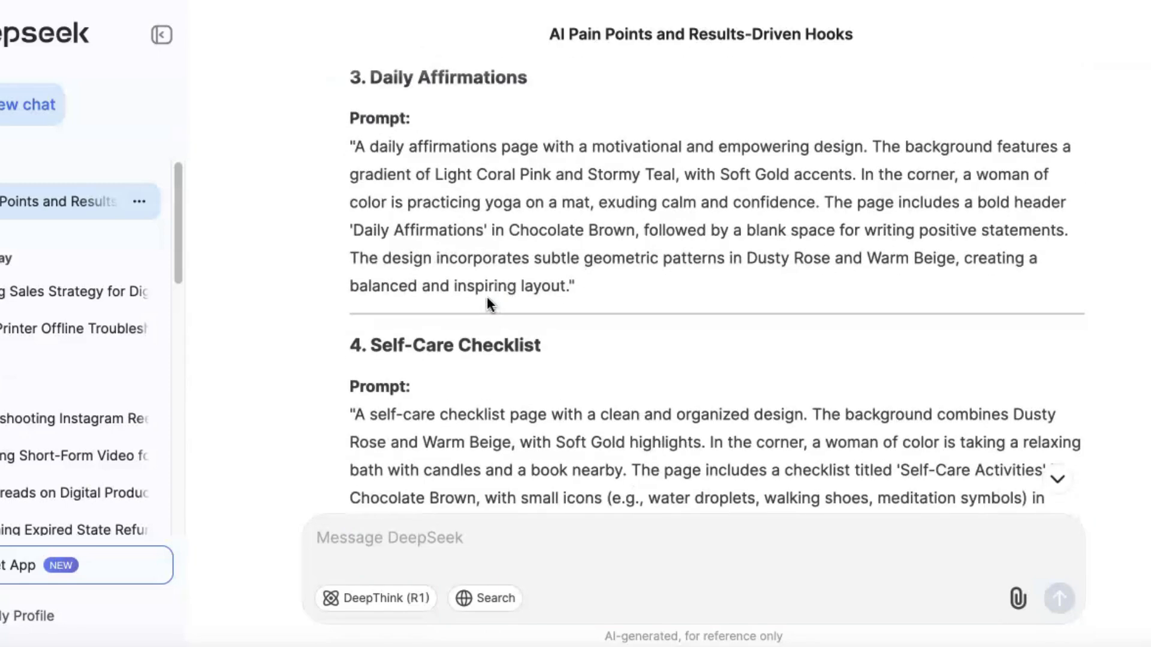
scroll(487, 299, "down", 3)
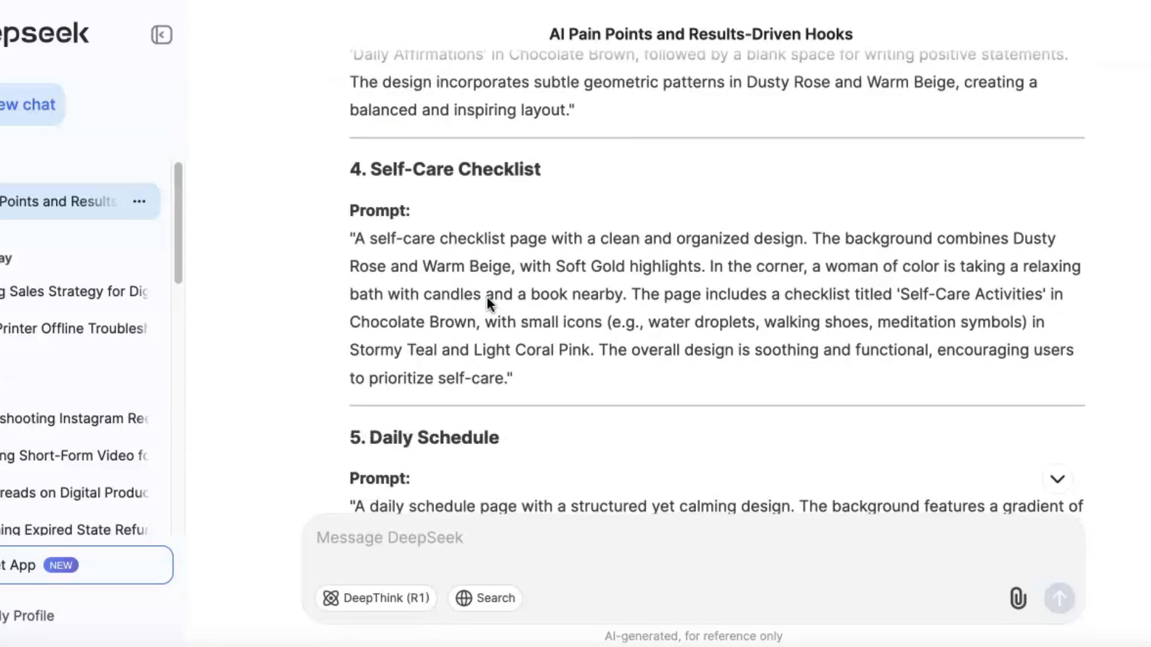
scroll(486, 297, "down", 5)
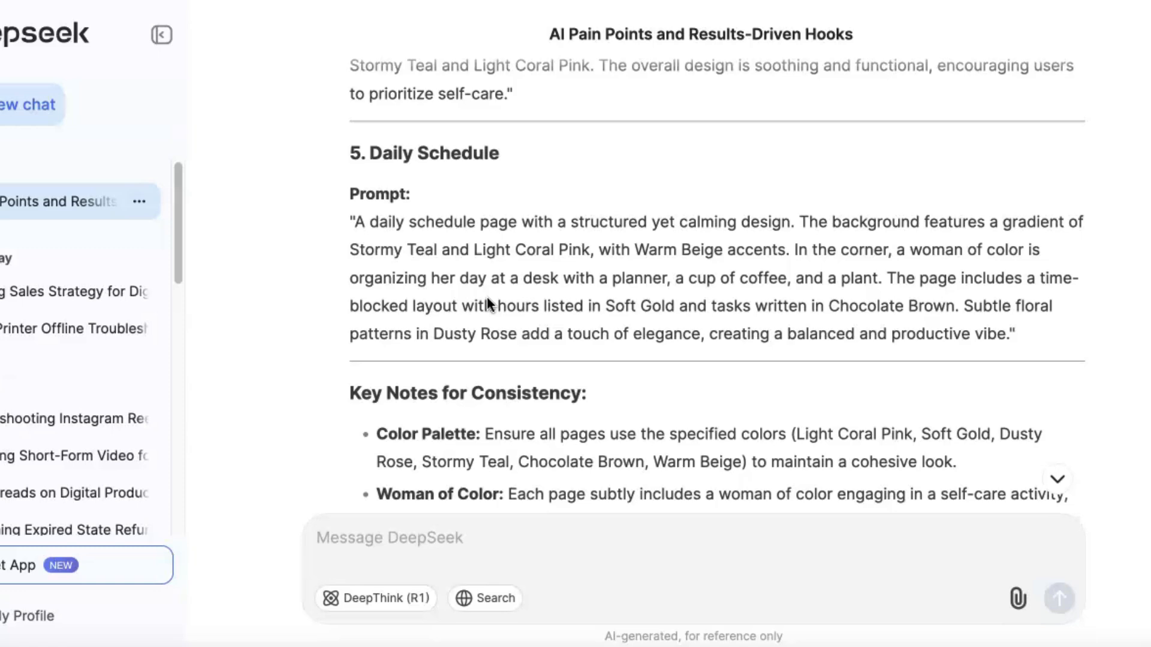
scroll(674, 244, "up", 5)
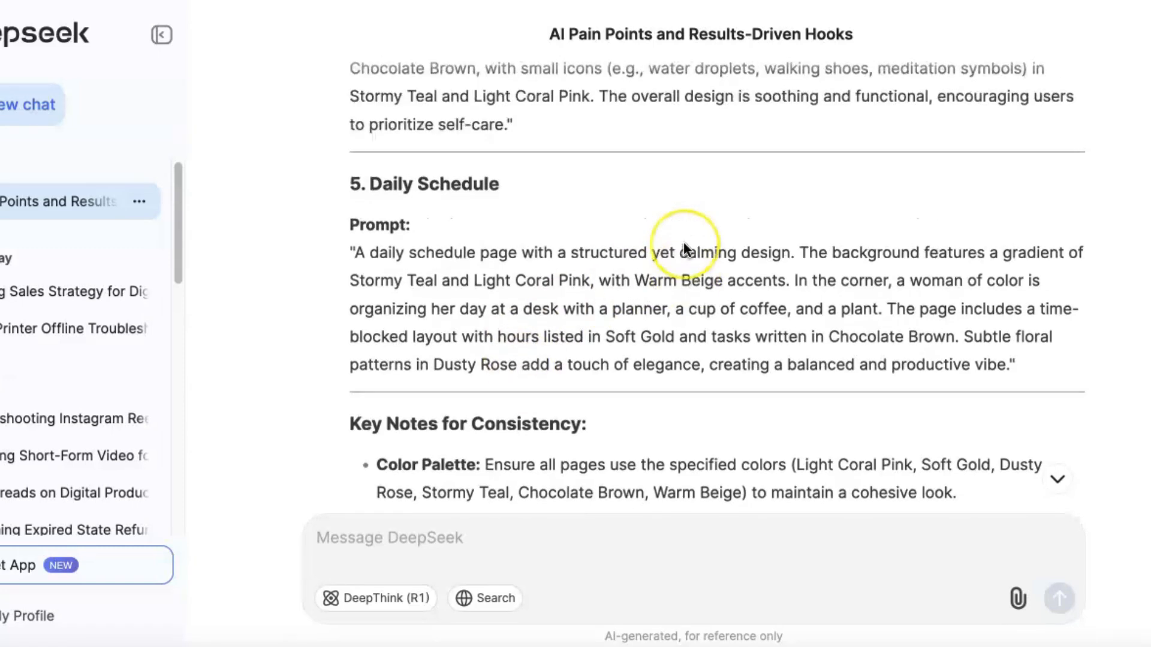
Copy the full Daily Schedule prompt text from DeepSeek's reply
scroll(655, 244, "down", 6)
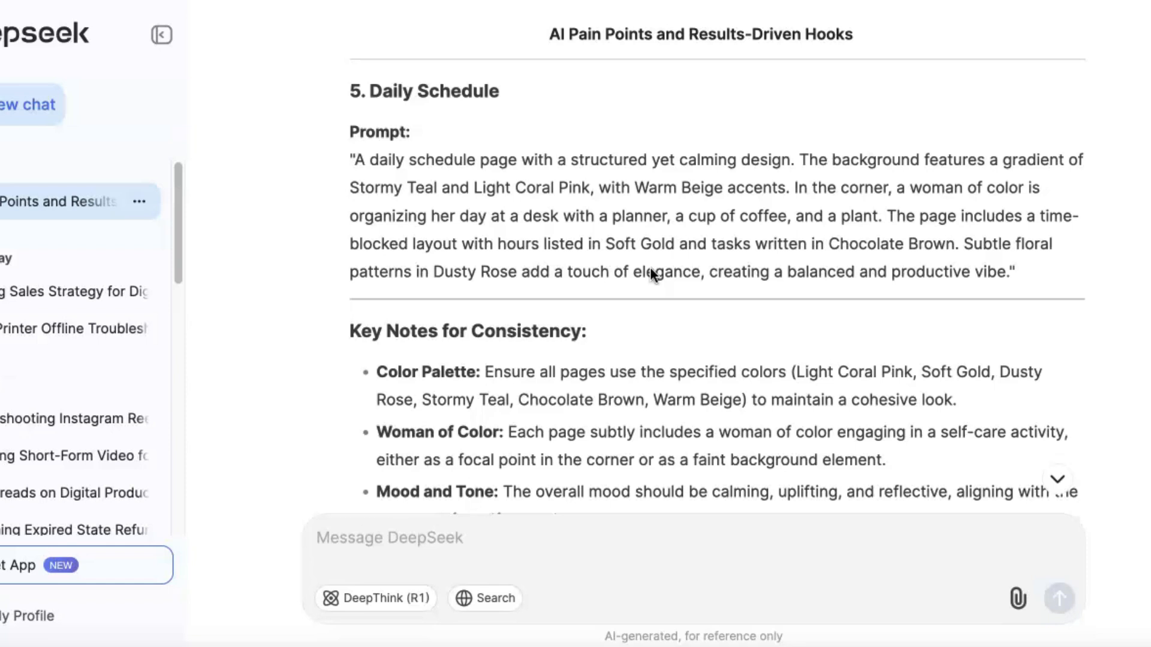
scroll(653, 274, "down", 1)
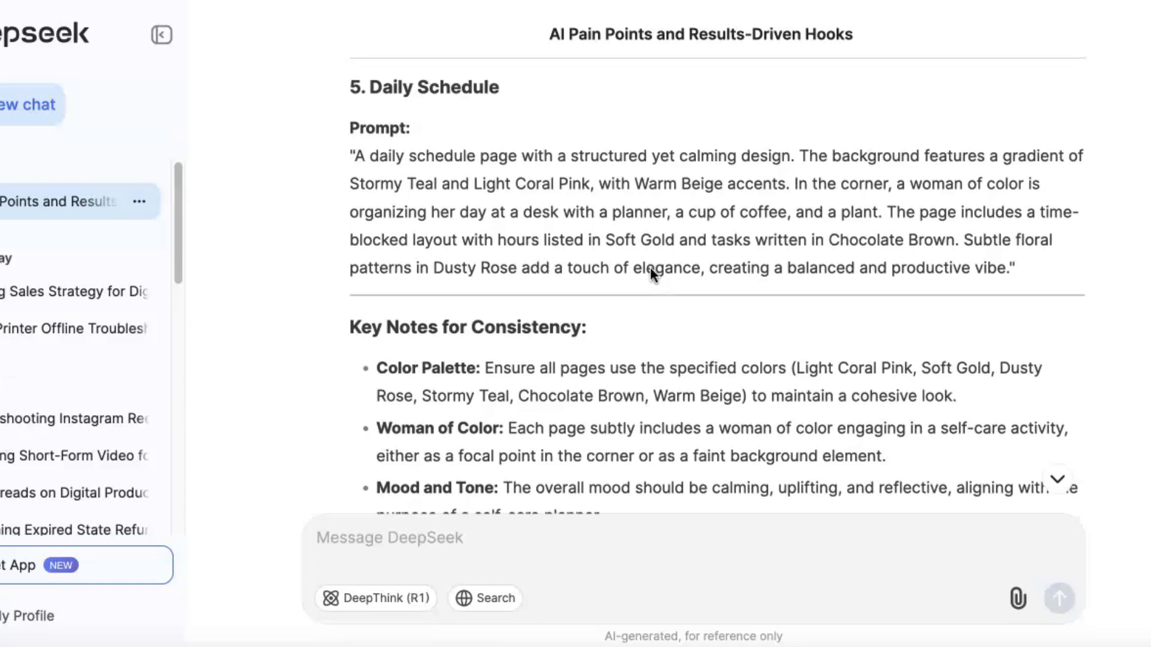
scroll(650, 267, "up", 1)
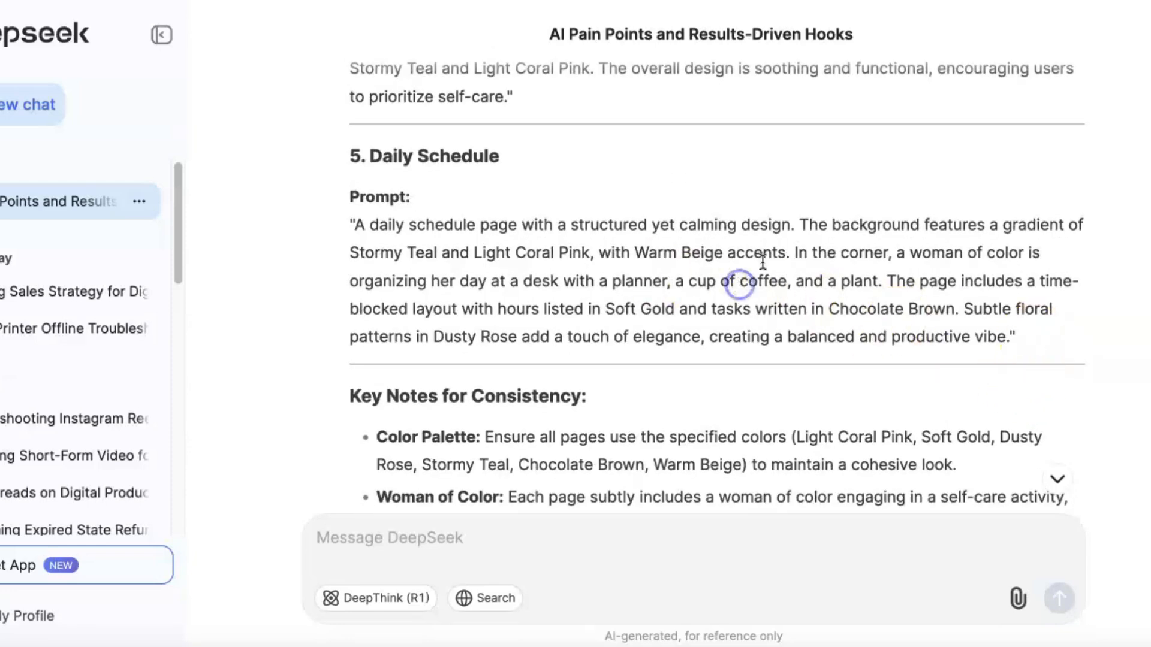
left_click_drag(350, 226, 1017, 338)
right_click(684, 266)
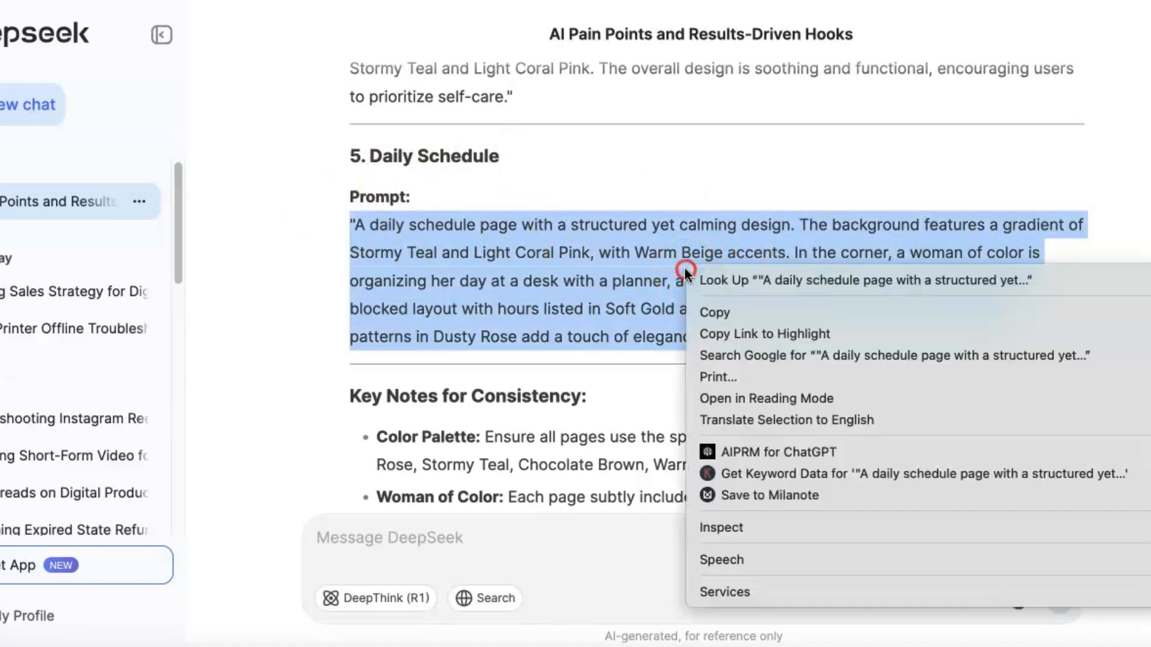
left_click(793, 312)
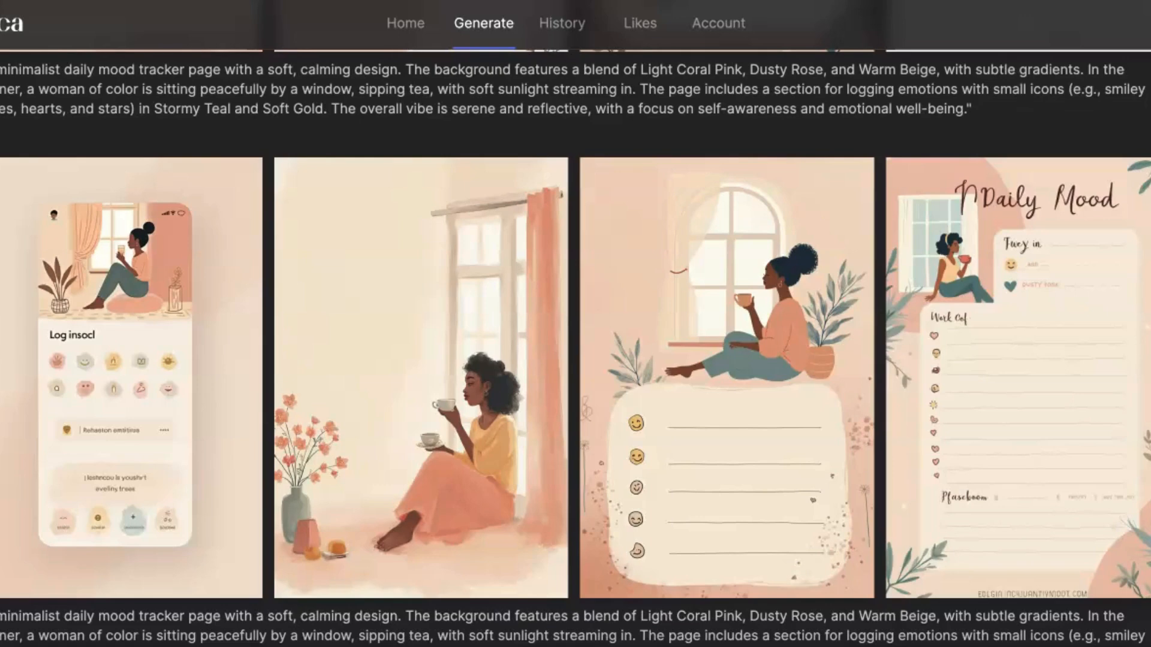
In the image generator, examine and compare both rows of images made from the daily mood tracker prompt
scroll(1059, 367, "down", 1)
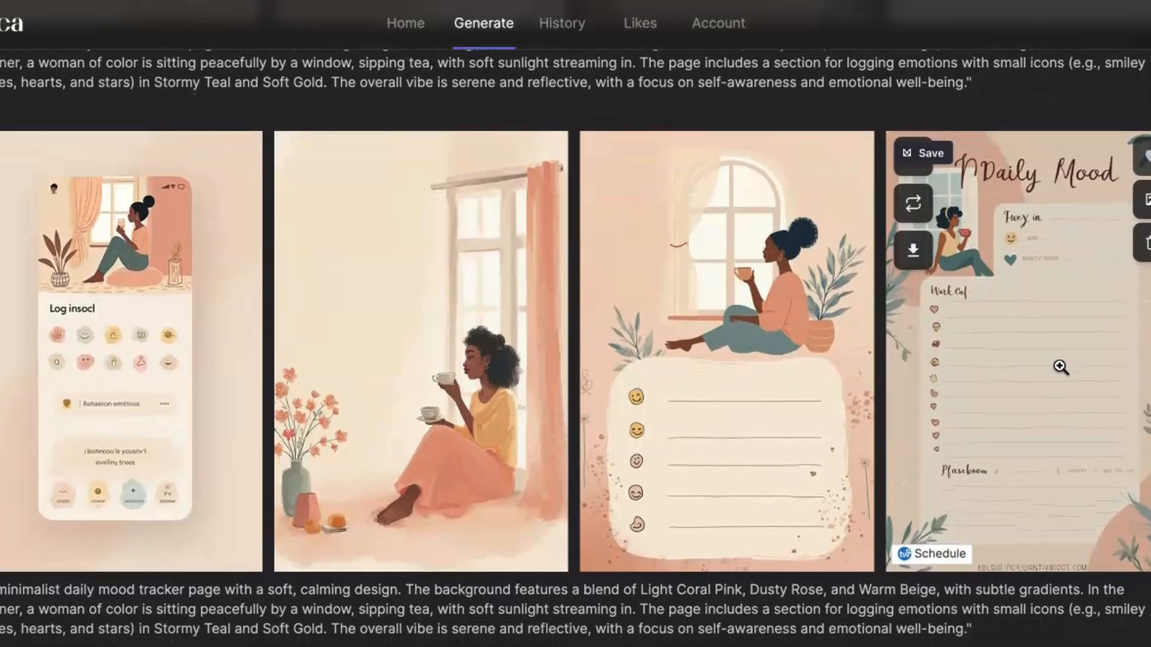
scroll(1058, 368, "down", 1)
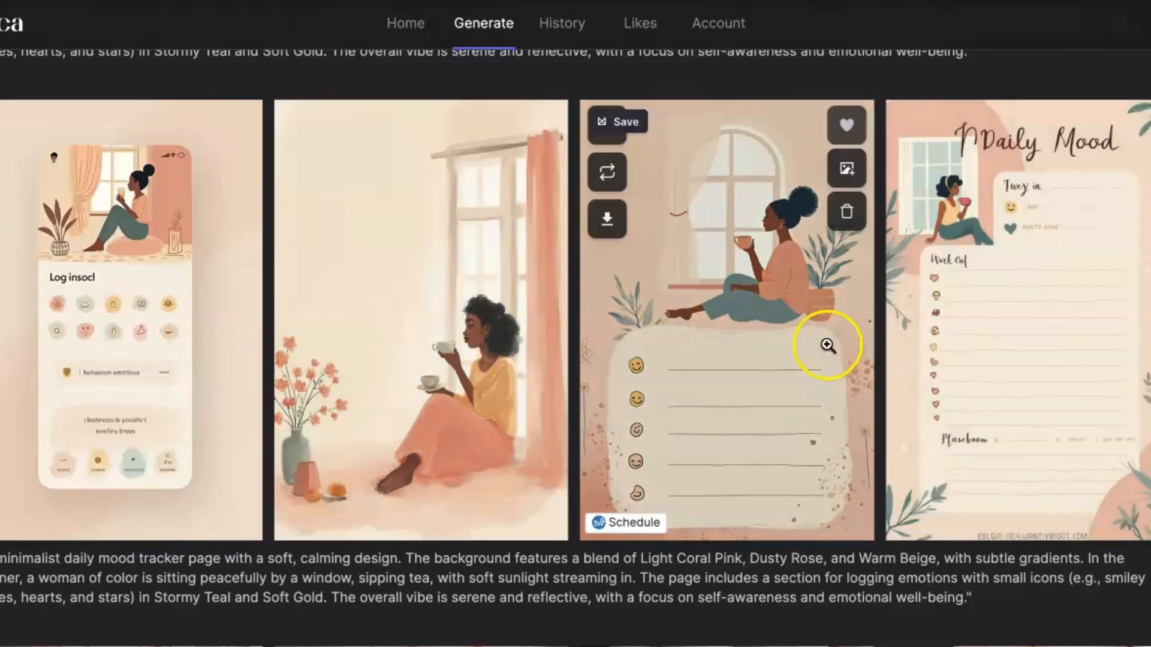
scroll(693, 336, "up", 5)
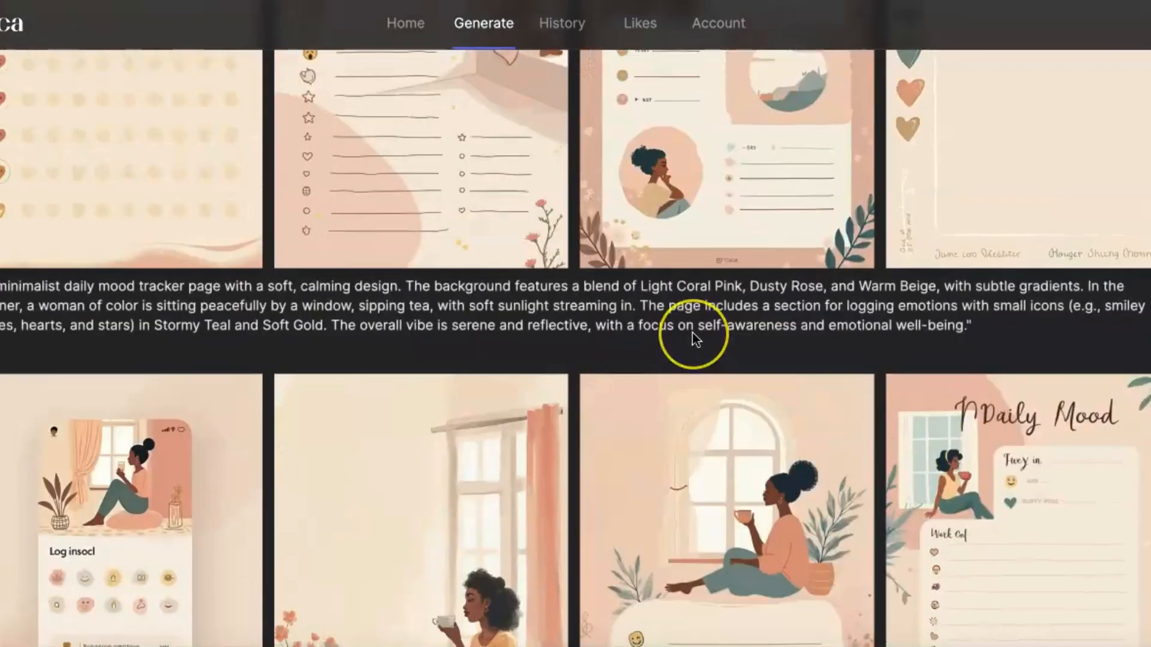
scroll(692, 339, "up", 5)
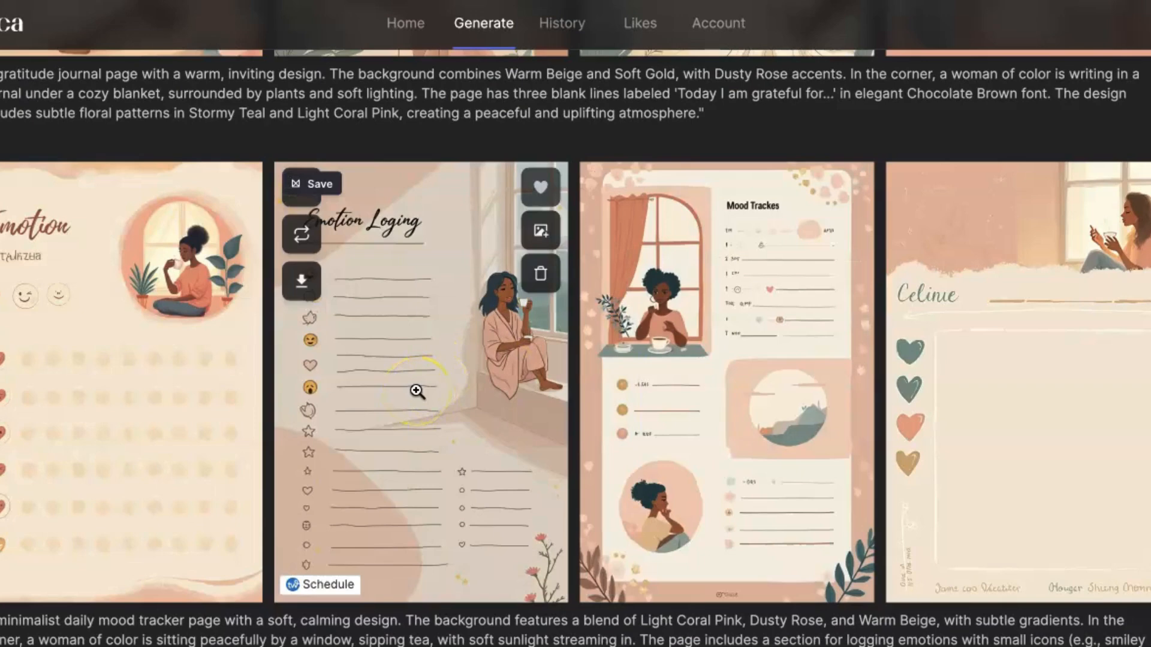
scroll(416, 390, "down", 1)
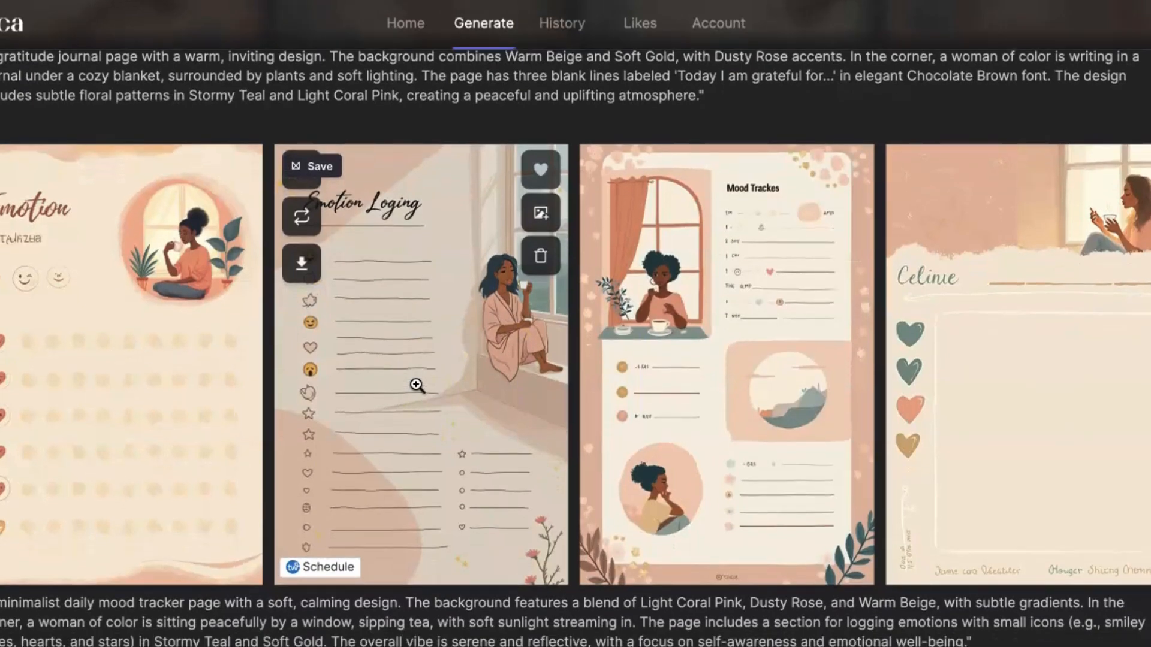
scroll(417, 386, "down", 1)
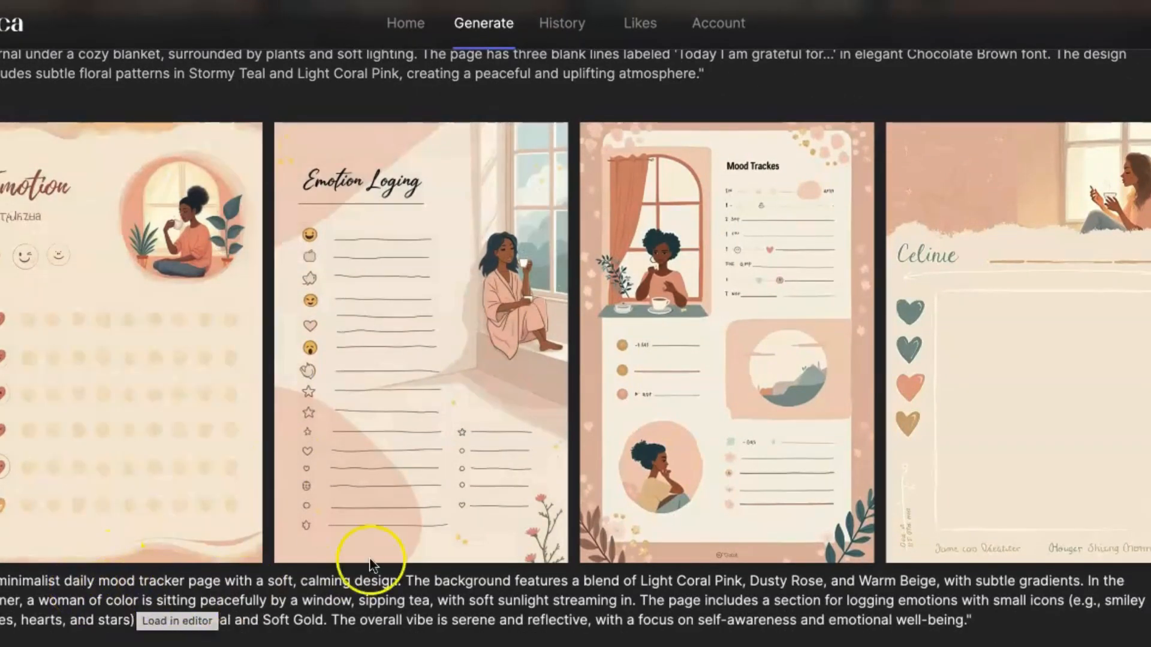
scroll(374, 468, "down", 1)
scroll(374, 468, "down", 6)
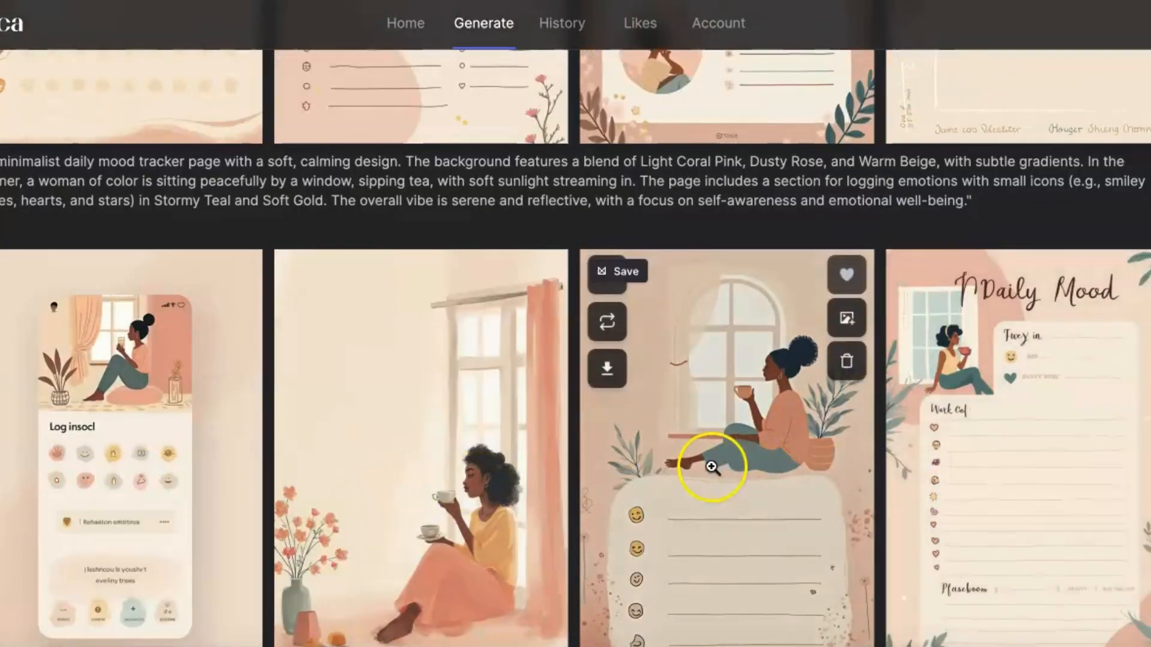
scroll(713, 468, "up", 5)
scroll(683, 449, "up", 1)
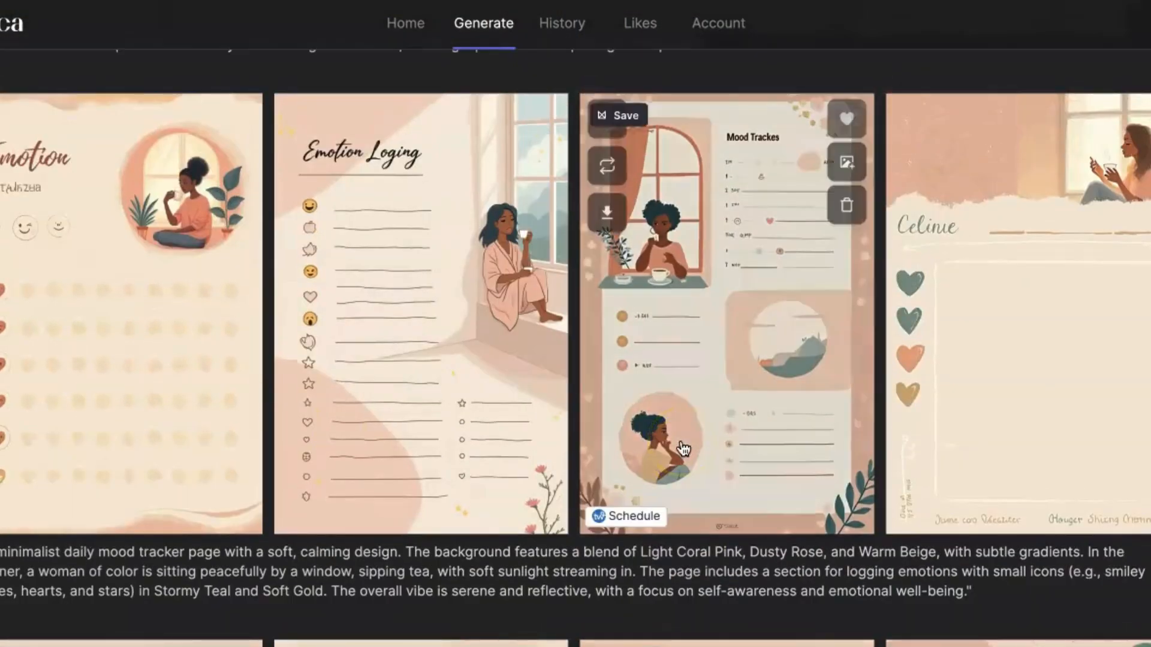
scroll(683, 448, "up", 1)
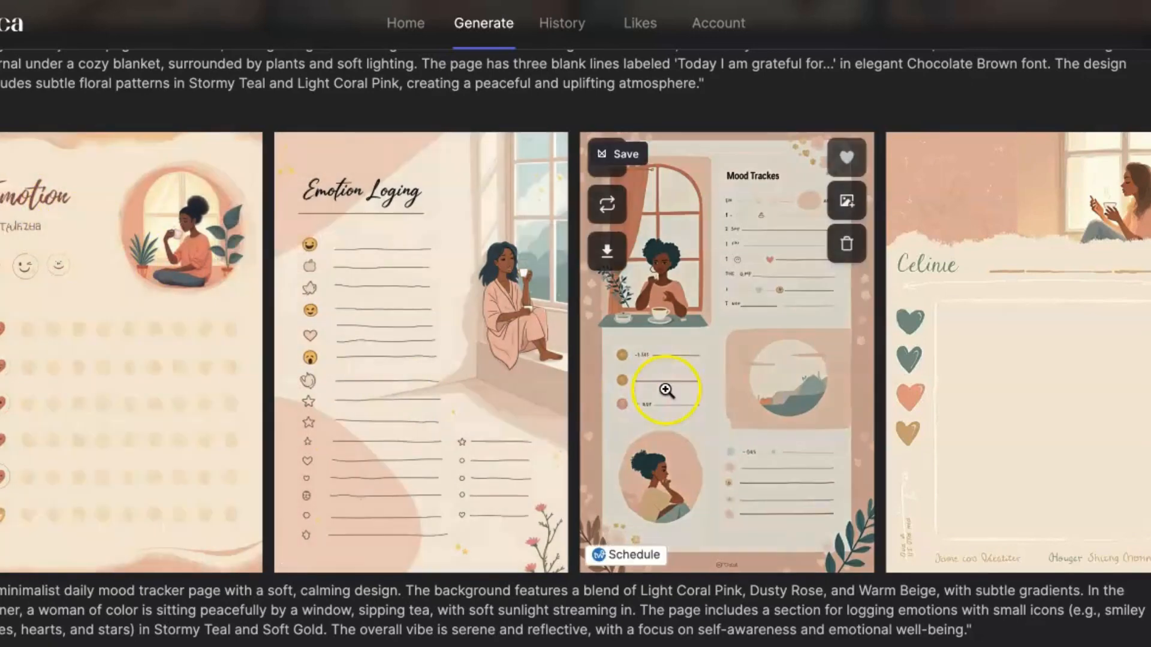
Examine both rows of gratitude journal page images, comparing their headings, writing lines and illustrations
scroll(667, 392, "up", 8)
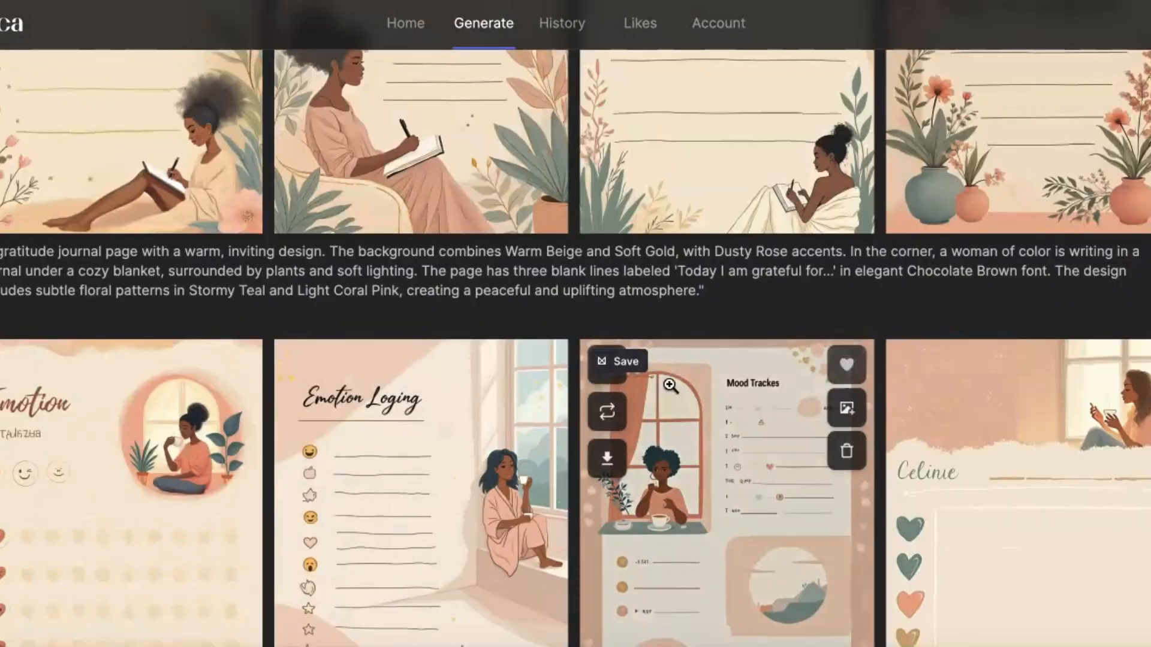
scroll(670, 387, "up", 2)
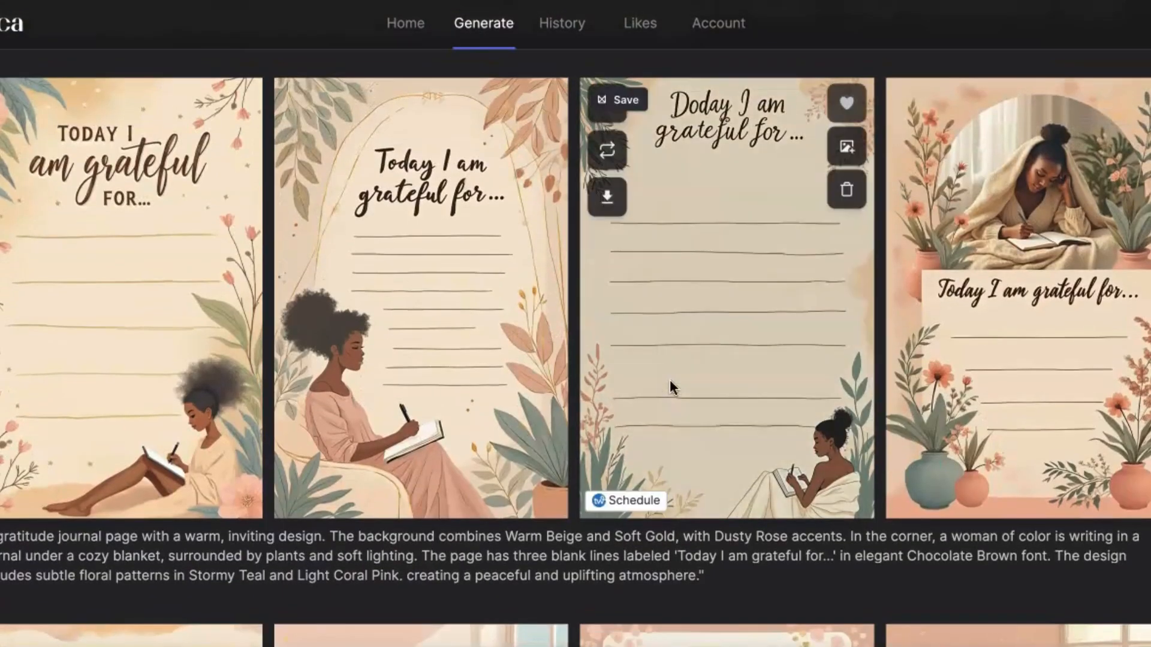
scroll(670, 387, "up", 1)
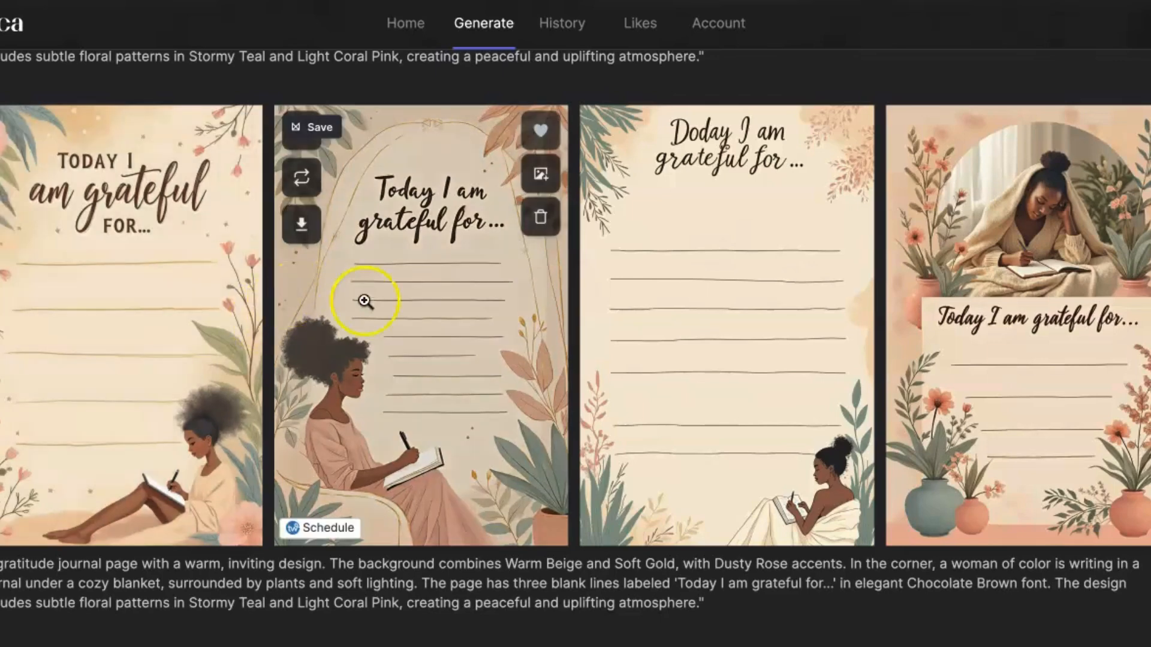
scroll(403, 322, "up", 2)
scroll(404, 321, "up", 7)
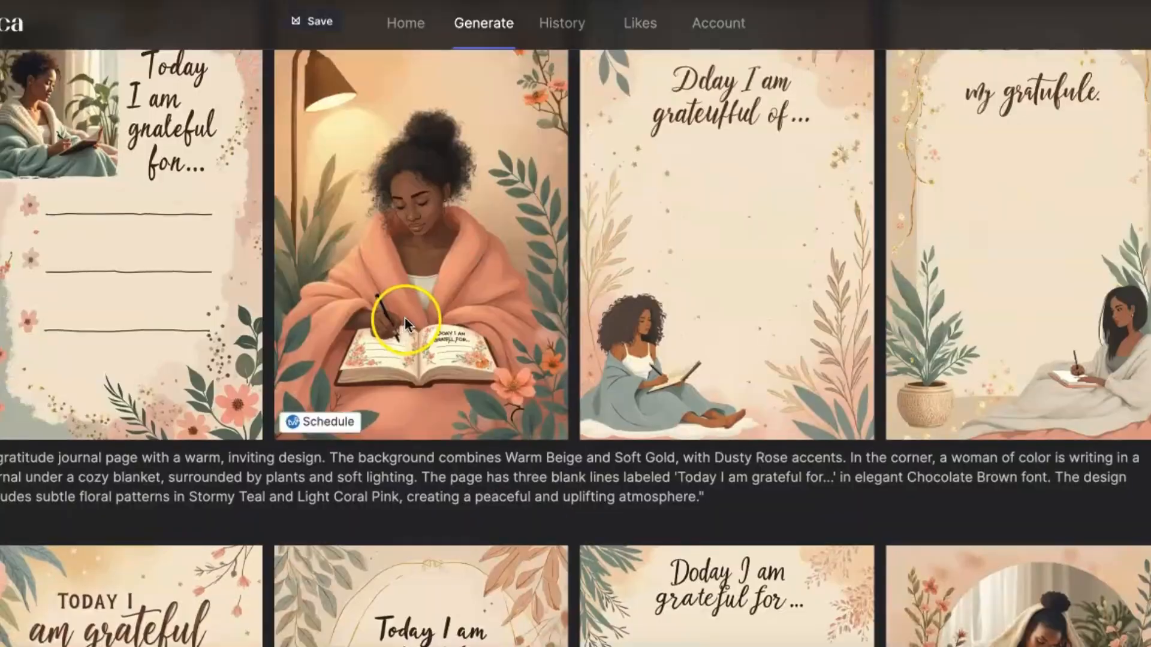
scroll(408, 317, "up", 1)
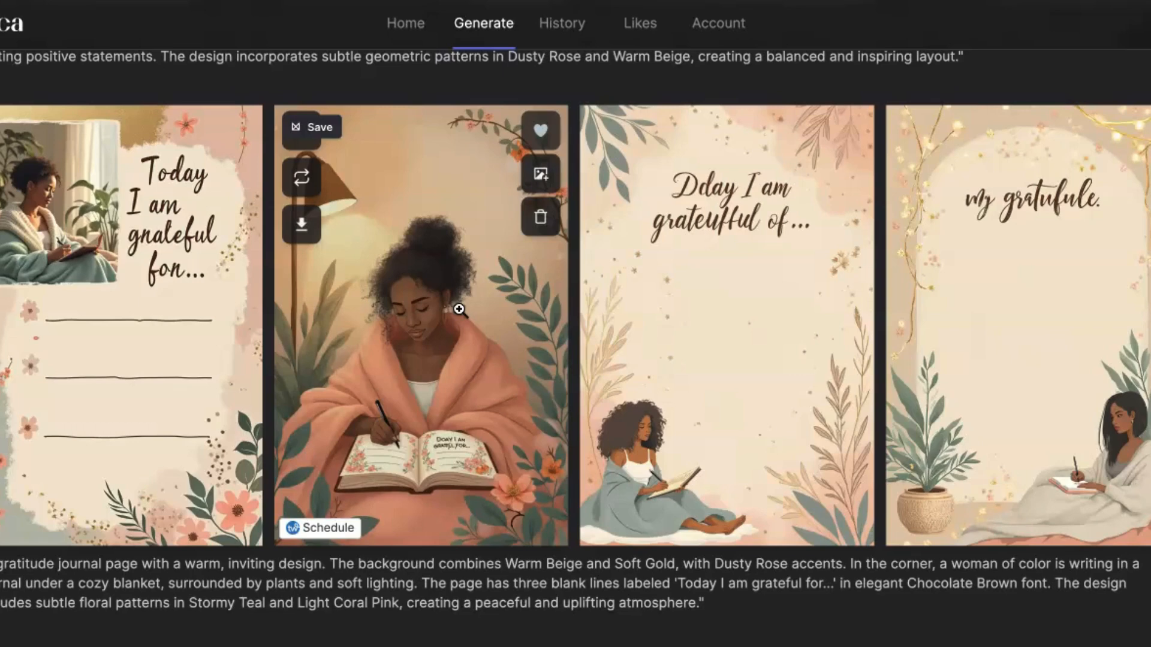
scroll(460, 309, "up", 1)
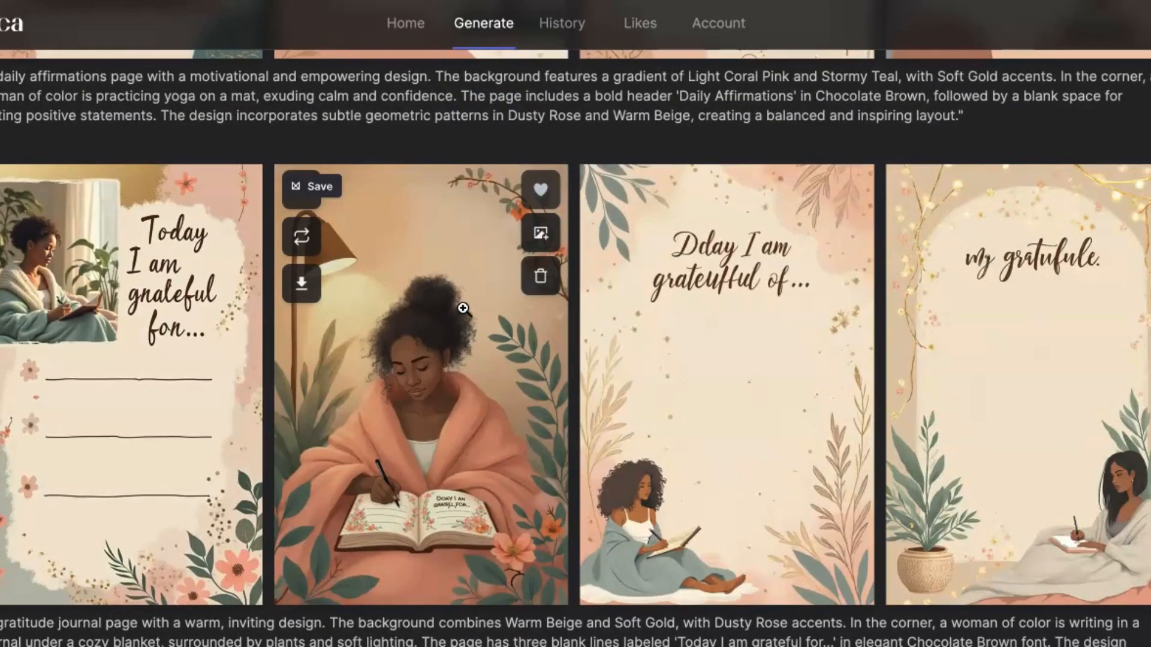
Examine the Daily Affirmations page images and compare them with the neighbouring gratitude journal designs
scroll(462, 308, "up", 10)
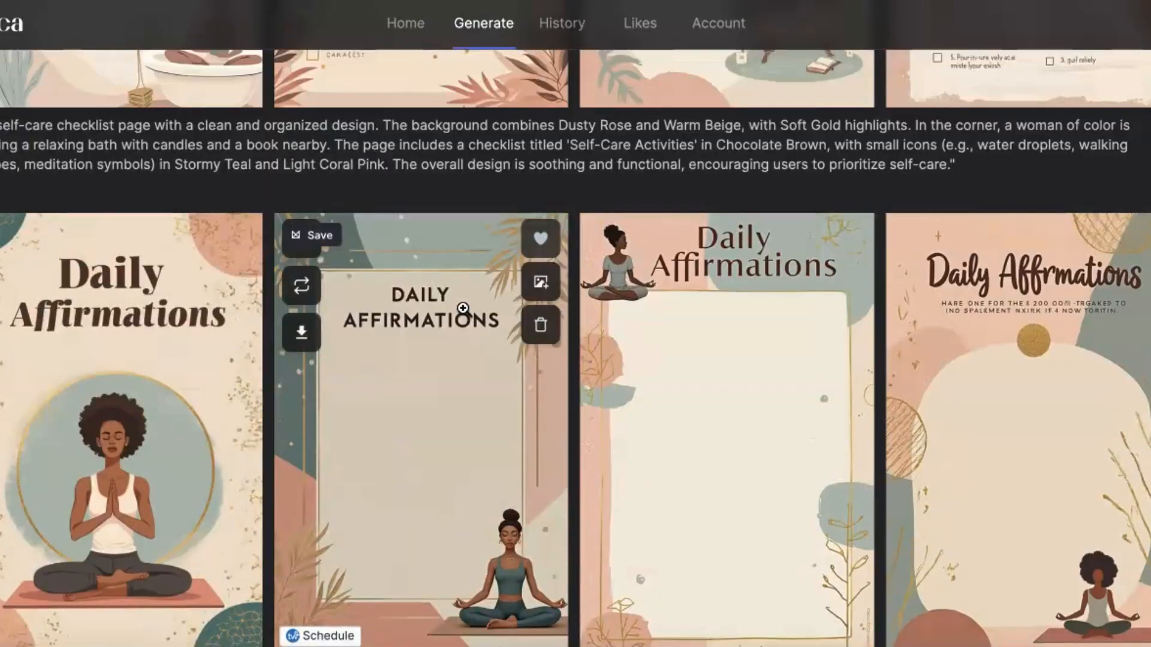
scroll(463, 308, "down", 1)
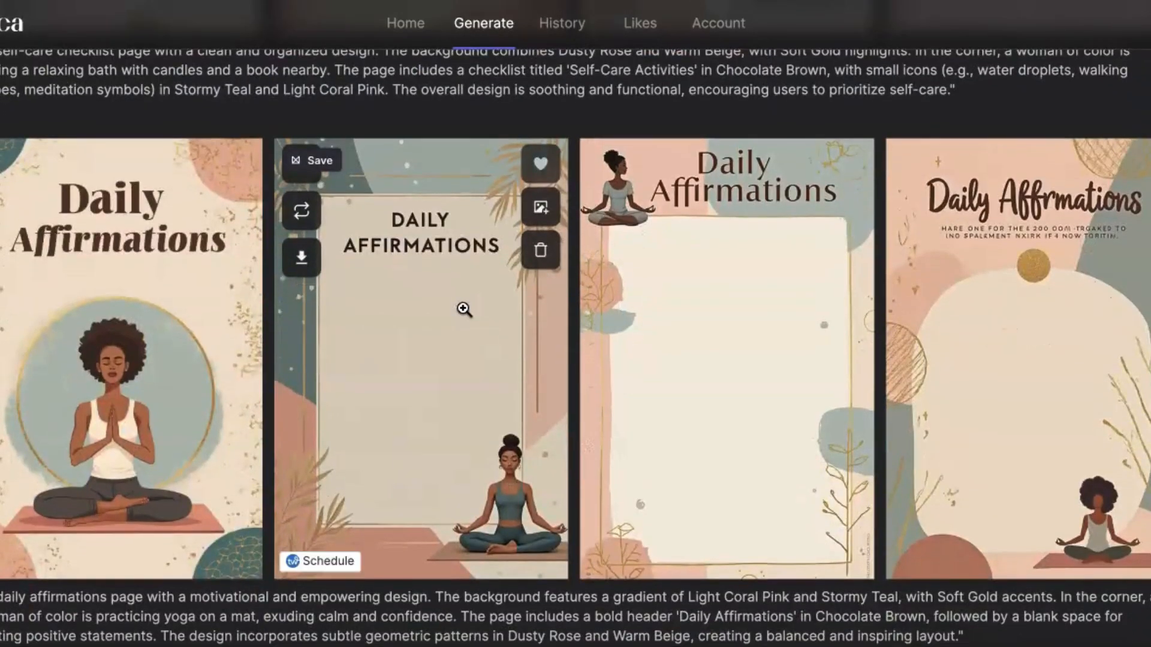
left_click(742, 344)
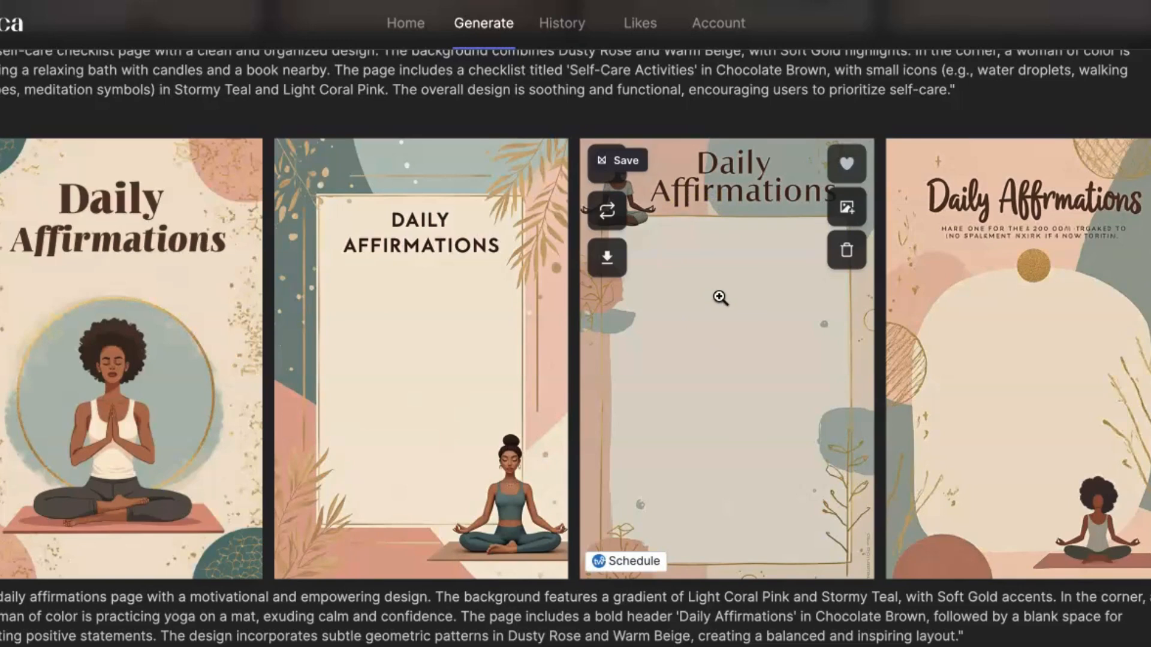
scroll(720, 298, "down", 5)
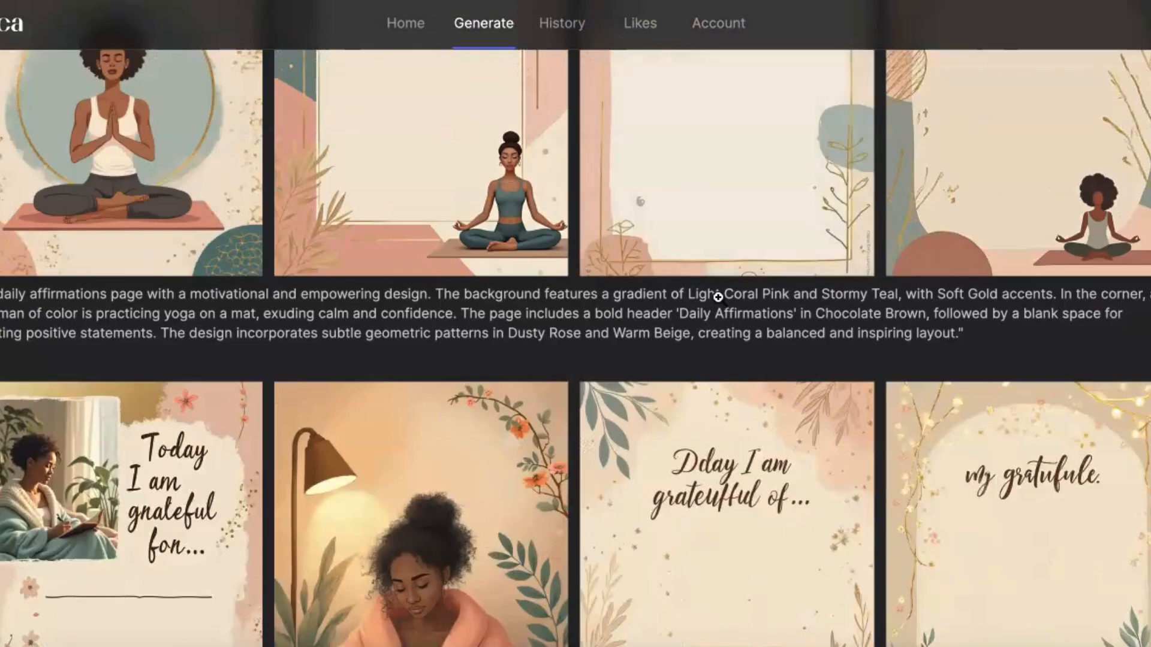
scroll(718, 296, "up", 4)
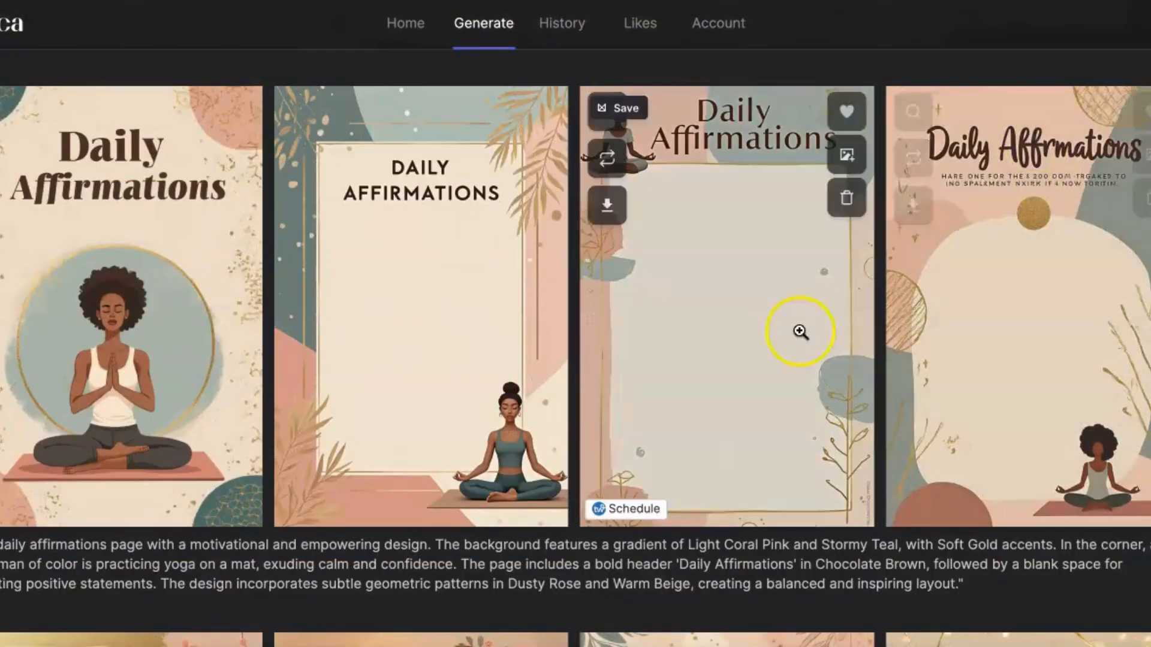
scroll(797, 329, "down", 8)
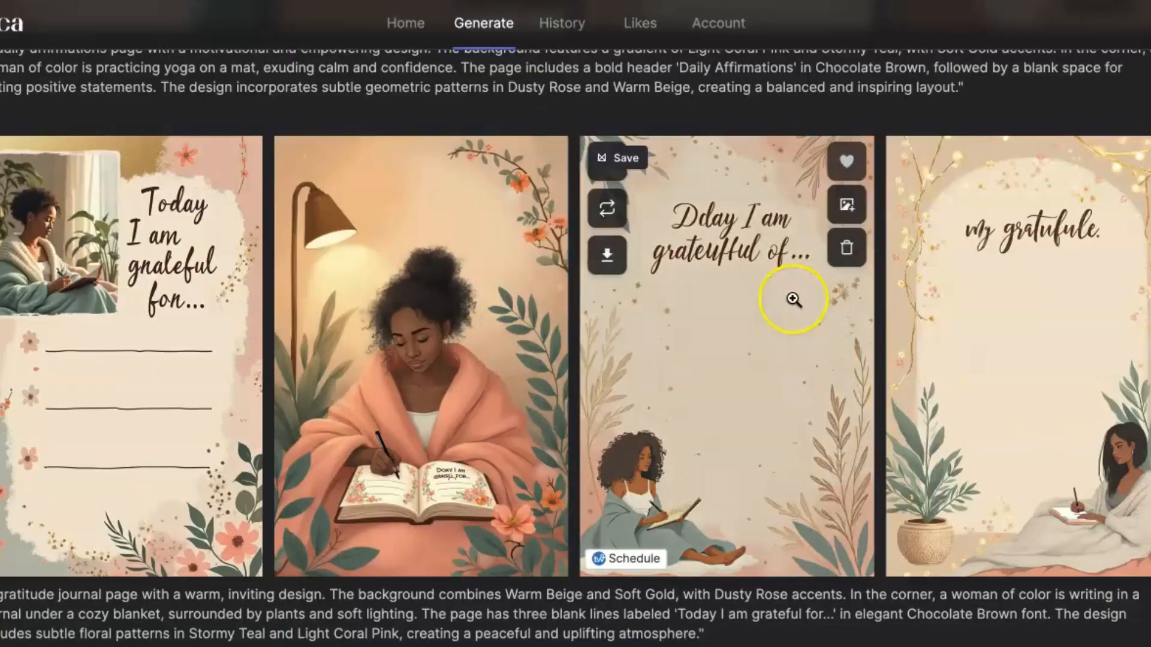
Replace the self-care checklist prompt in Lexica with the copied daily schedule prompt and generate its images
scroll(793, 299, "up", 15)
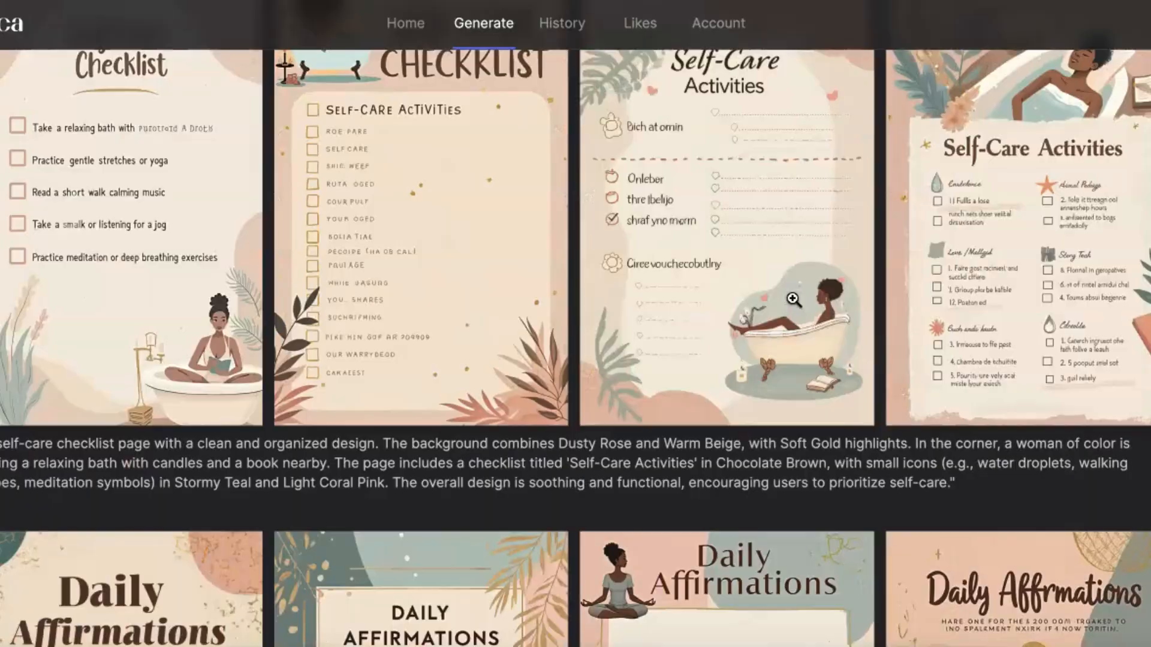
scroll(793, 299, "up", 2)
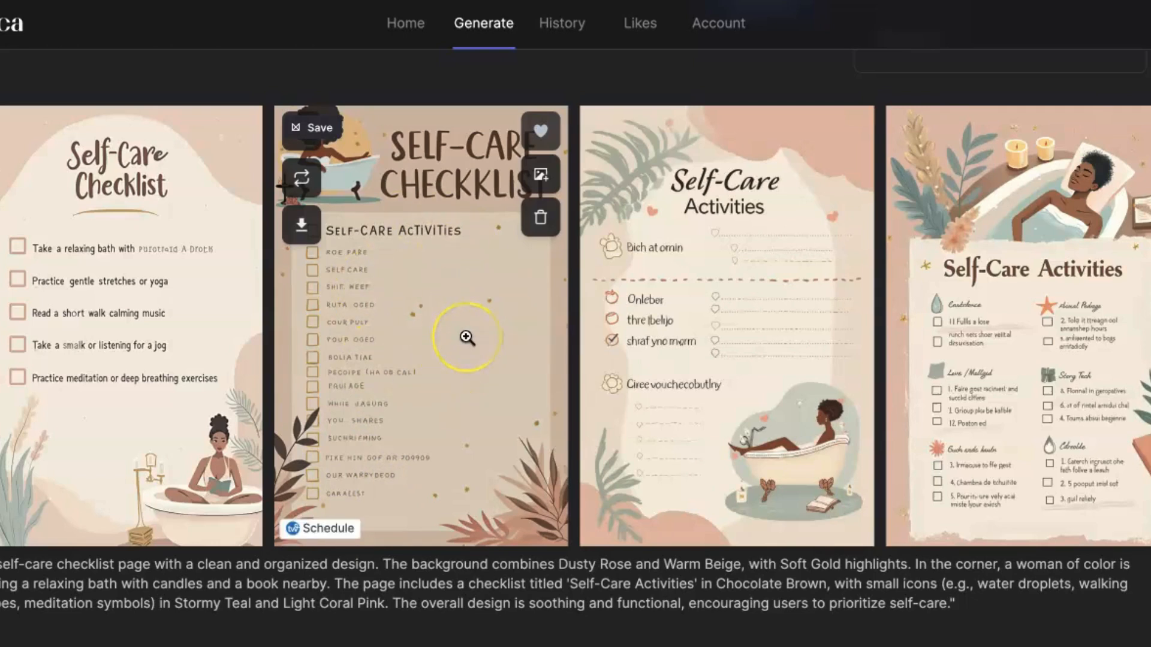
scroll(458, 316, "up", 5)
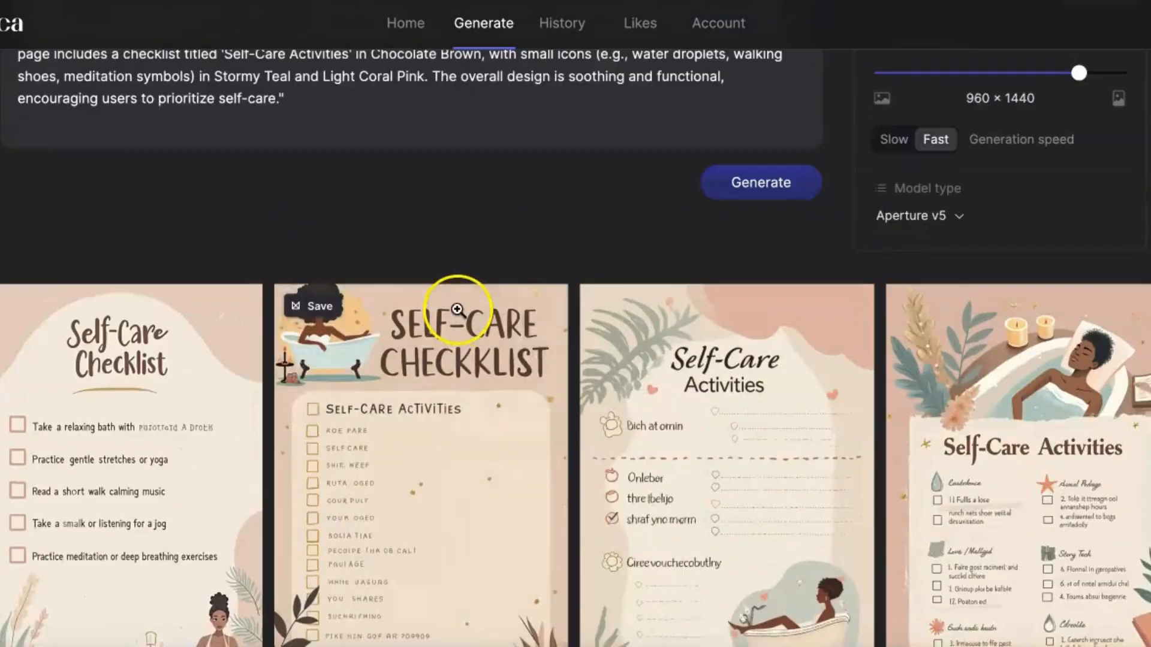
left_click_drag(308, 206, 20, 124)
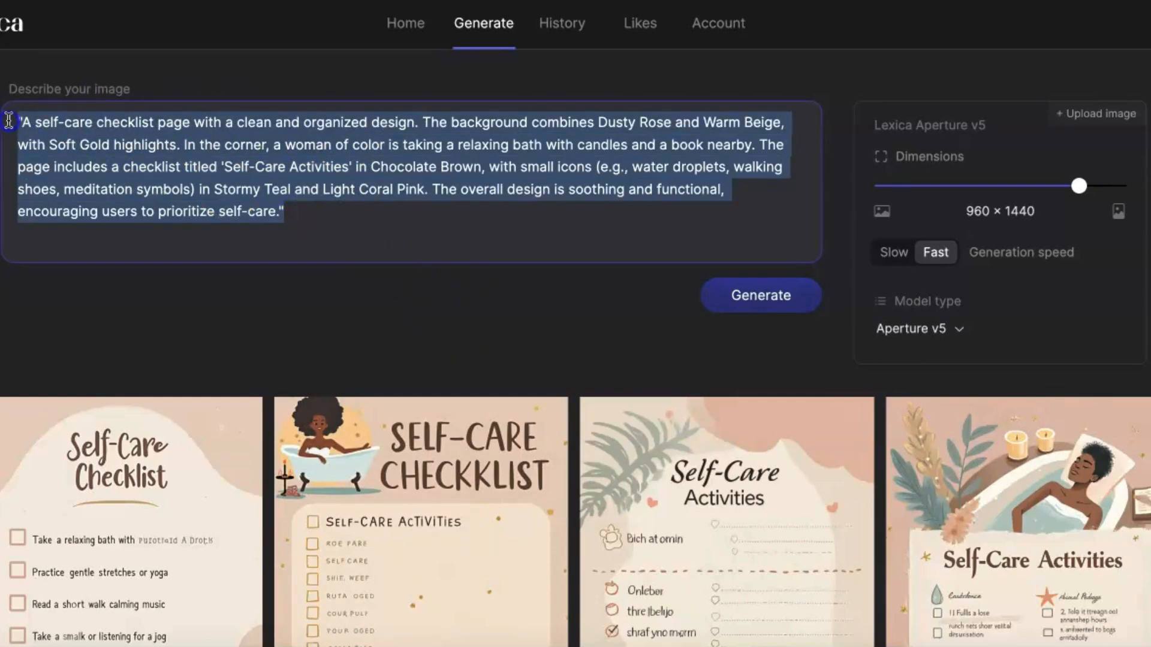
key("BackSpace")
left_click(21, 125)
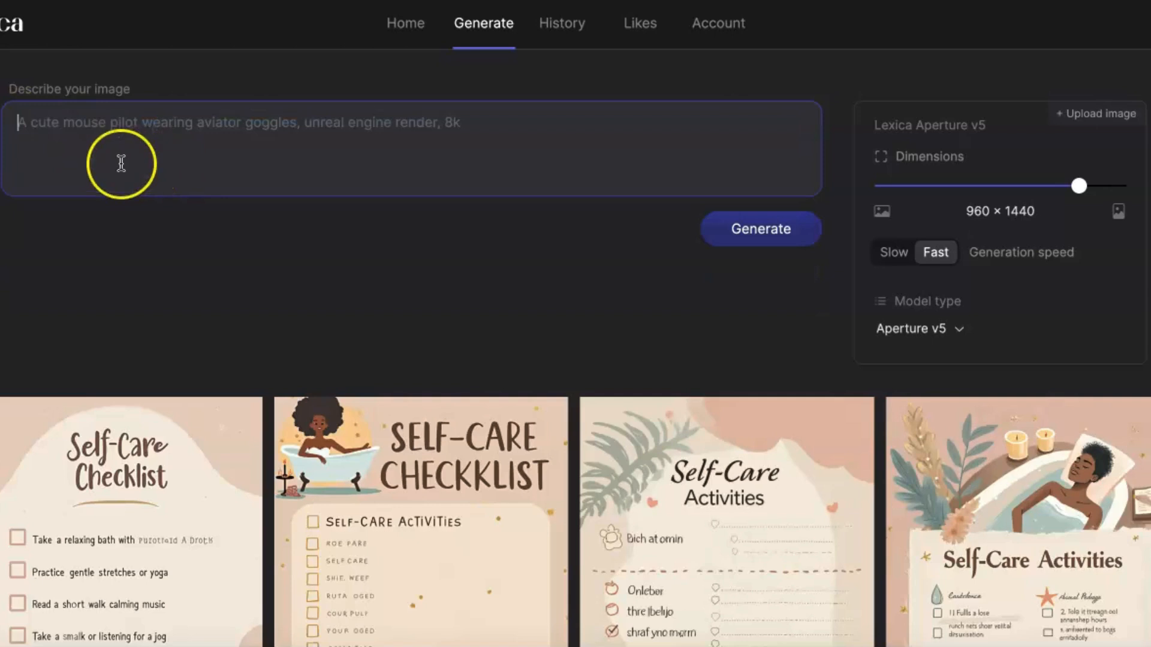
right_click(51, 122)
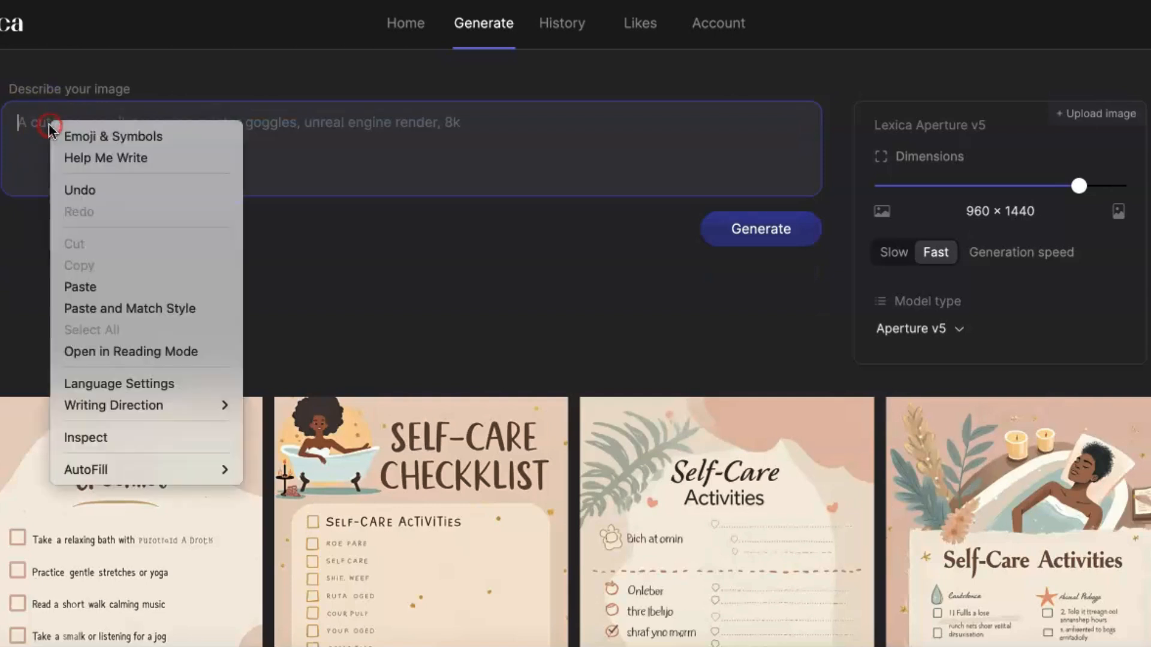
left_click(159, 286)
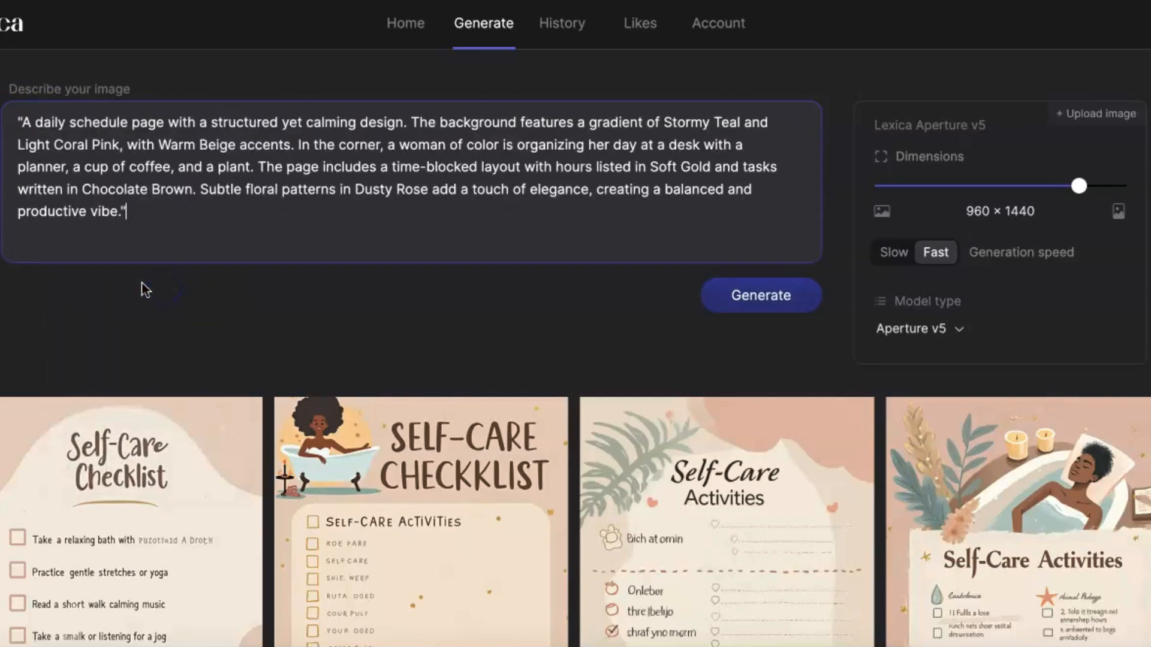
left_click(770, 300)
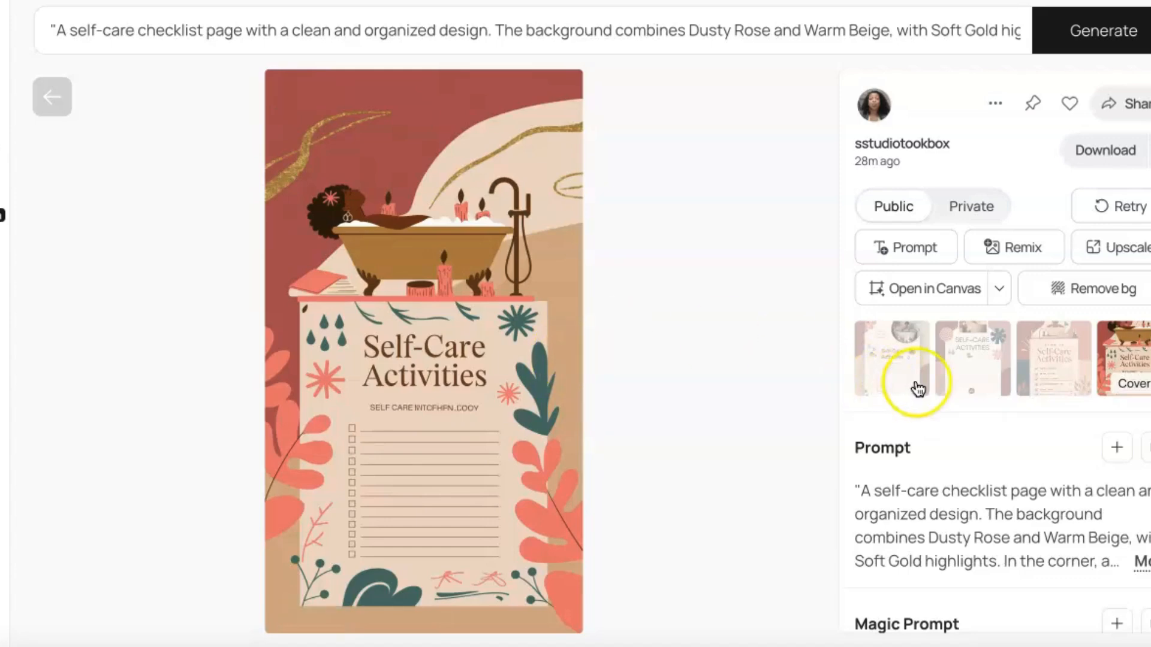
In Ideogram, examine the first two Self-Care Activities variants and look through the other generated planner designs
left_click(968, 384)
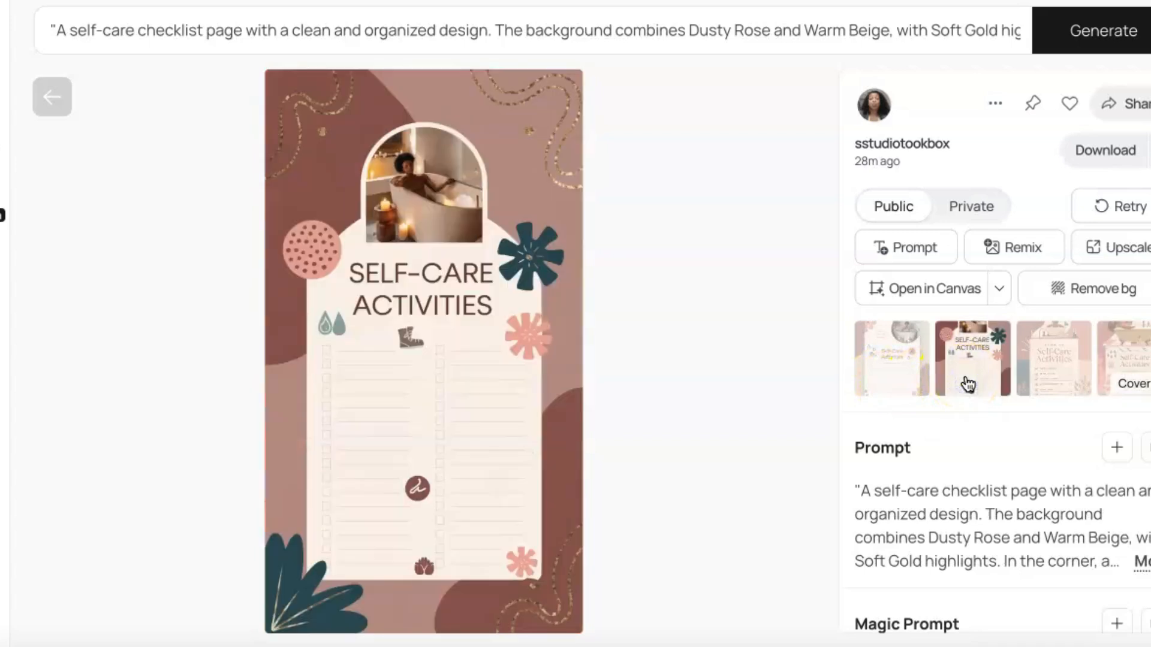
left_click(899, 363)
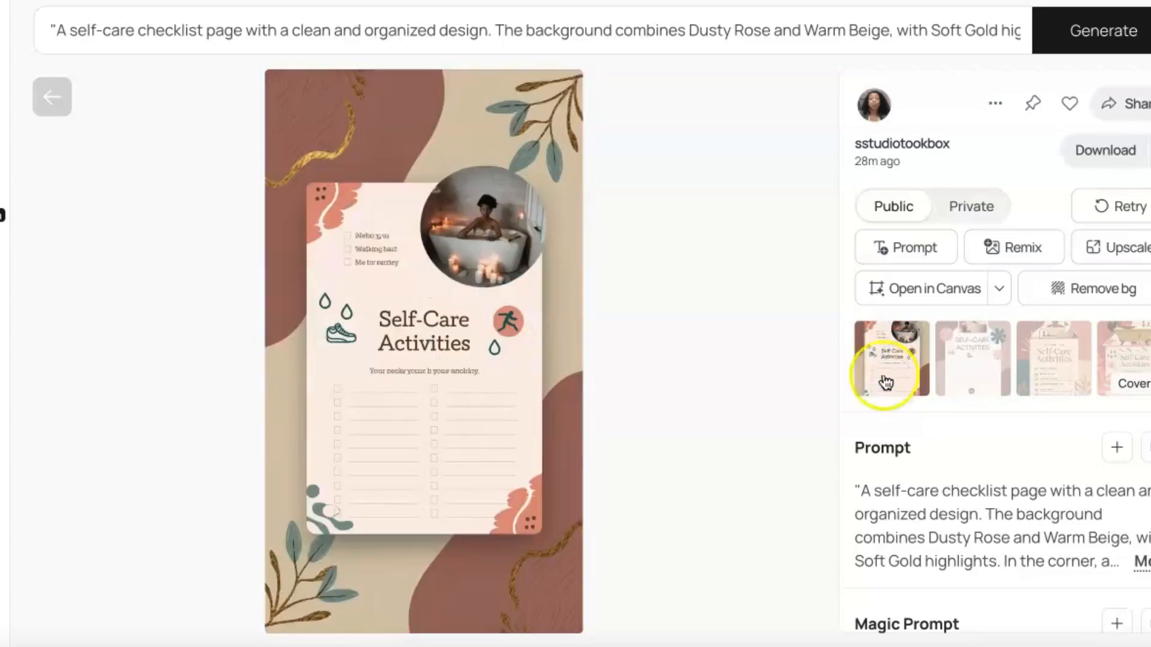
scroll(516, 368, "down", 10)
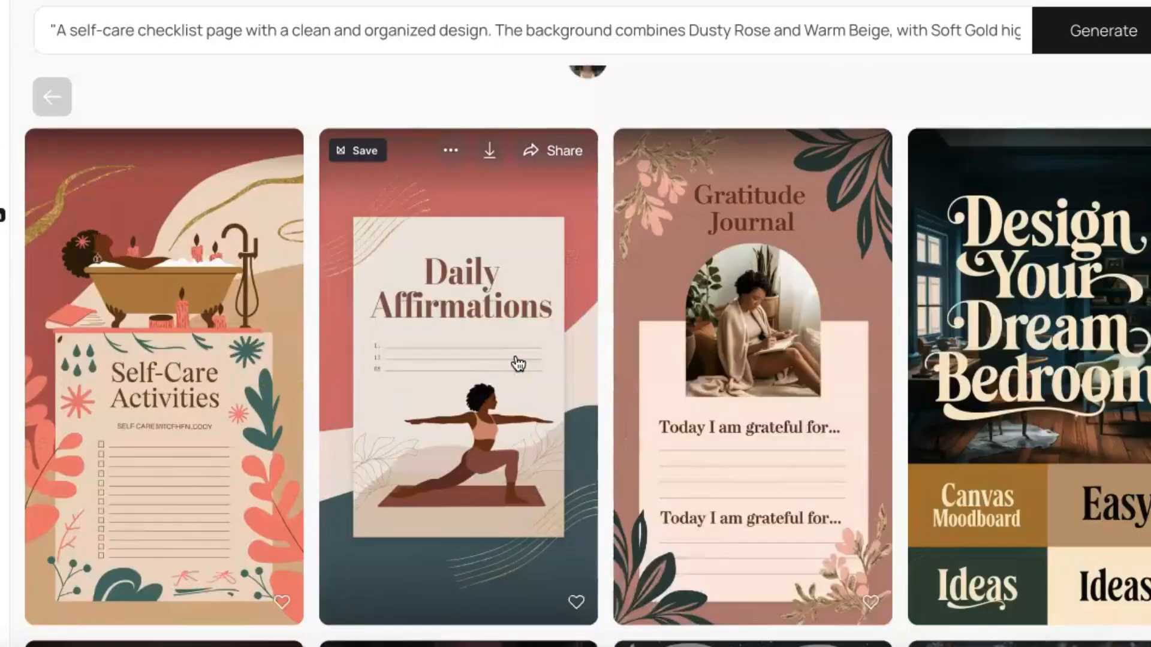
scroll(516, 363, "down", 3)
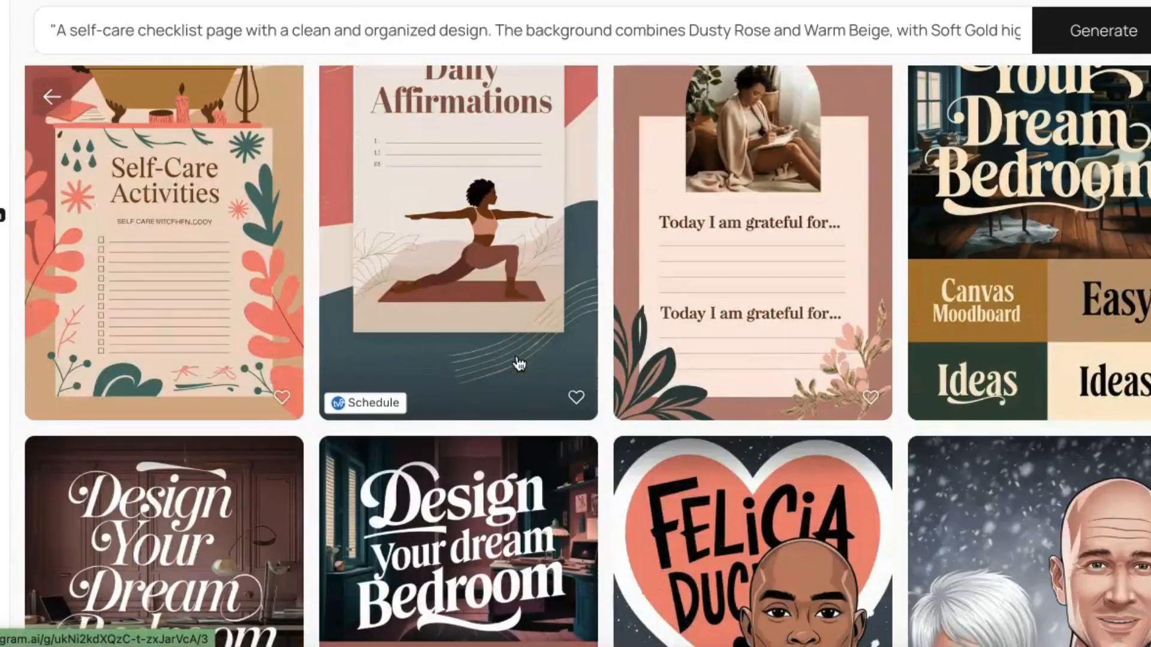
scroll(519, 364, "down", 2)
scroll(519, 364, "up", 4)
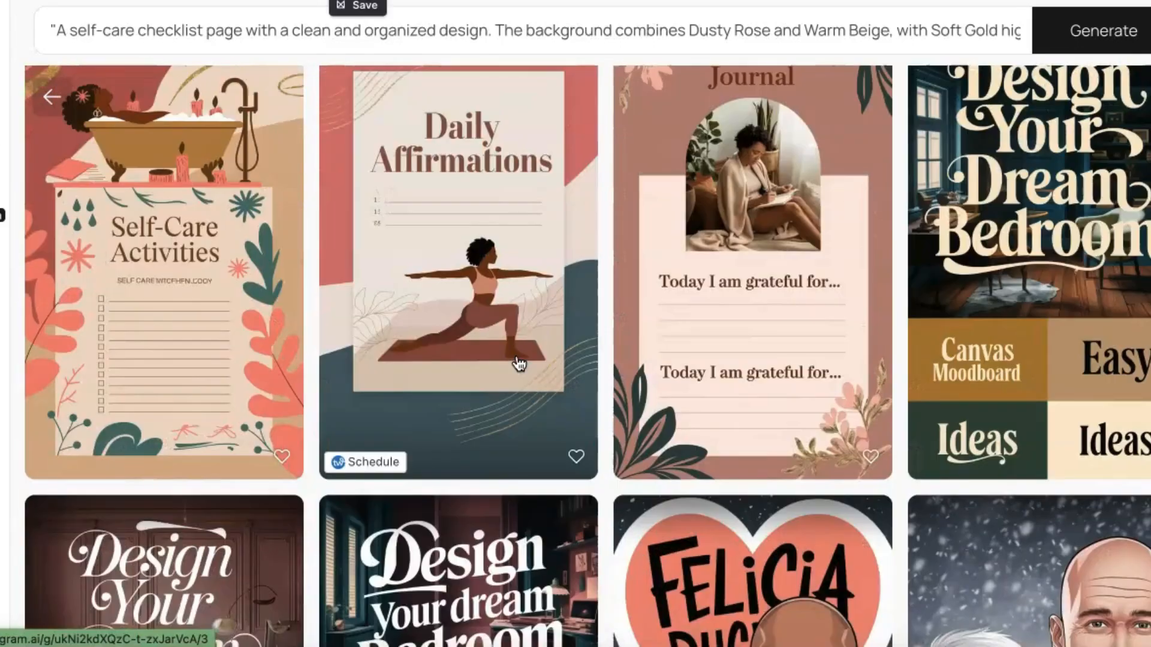
scroll(519, 364, "up", 1)
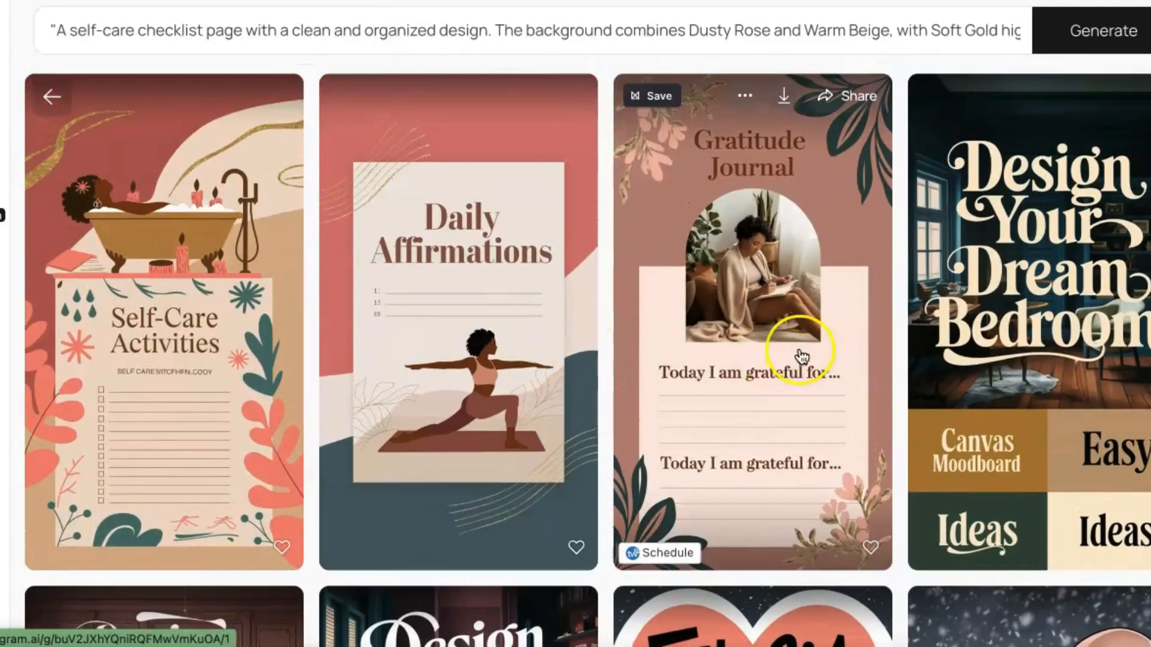
Open the Daily Affirmations design with the yoga pose, dismiss the generation notice, and compare its four variants
left_click(457, 335)
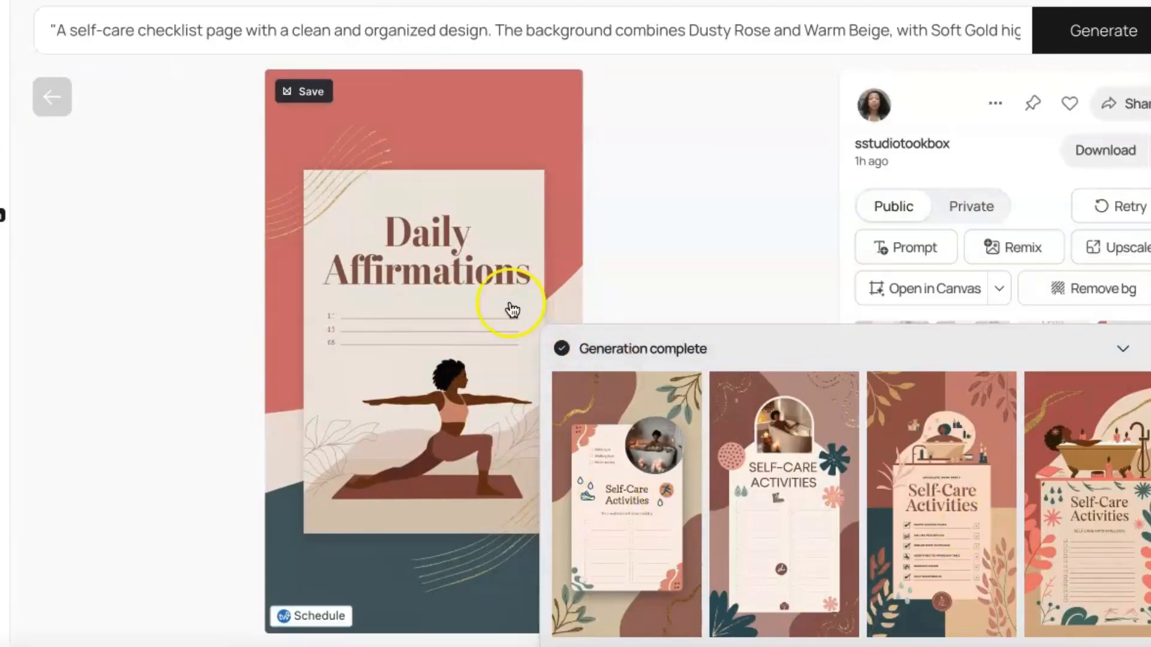
left_click(556, 274)
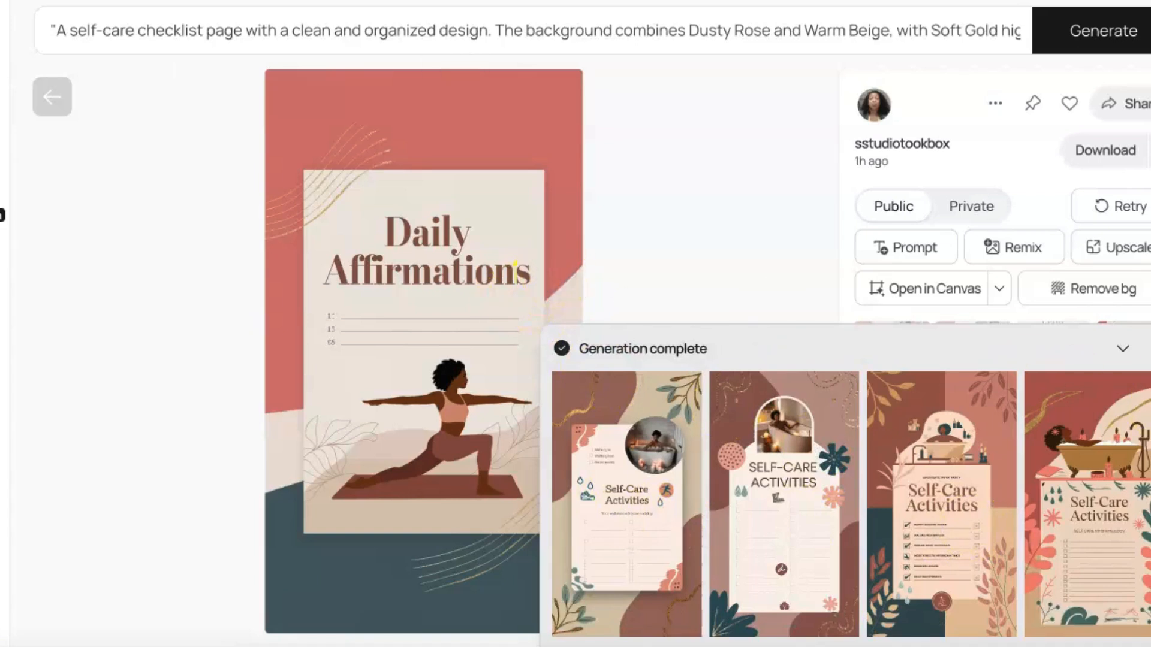
left_click(1141, 348)
left_click(891, 374)
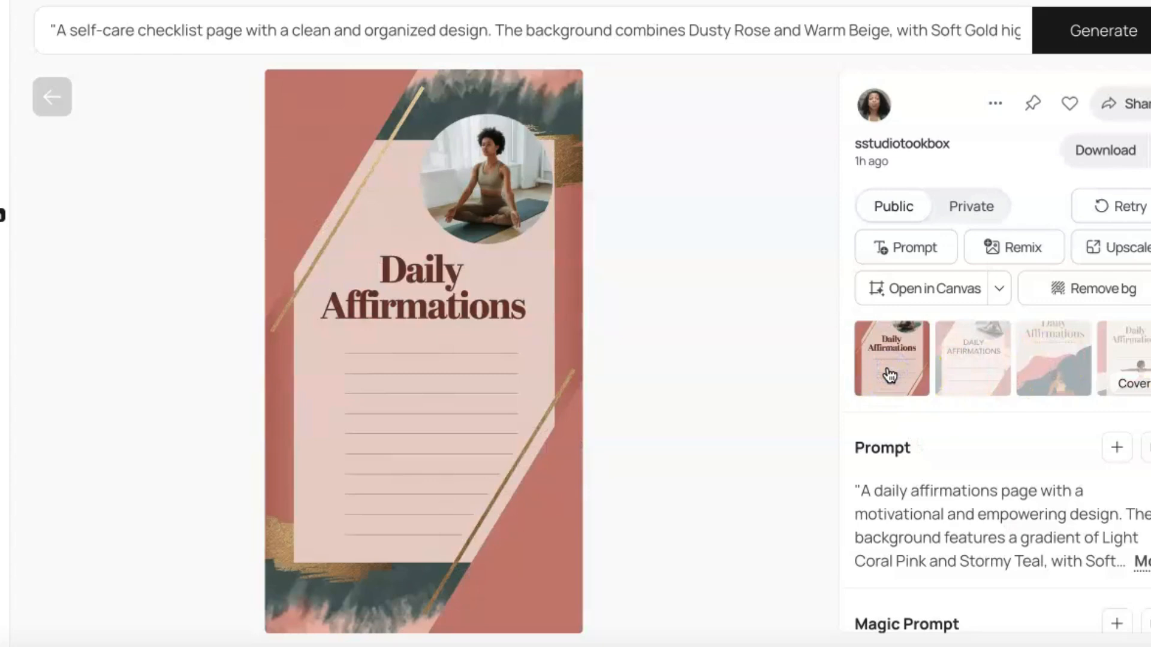
left_click(972, 373)
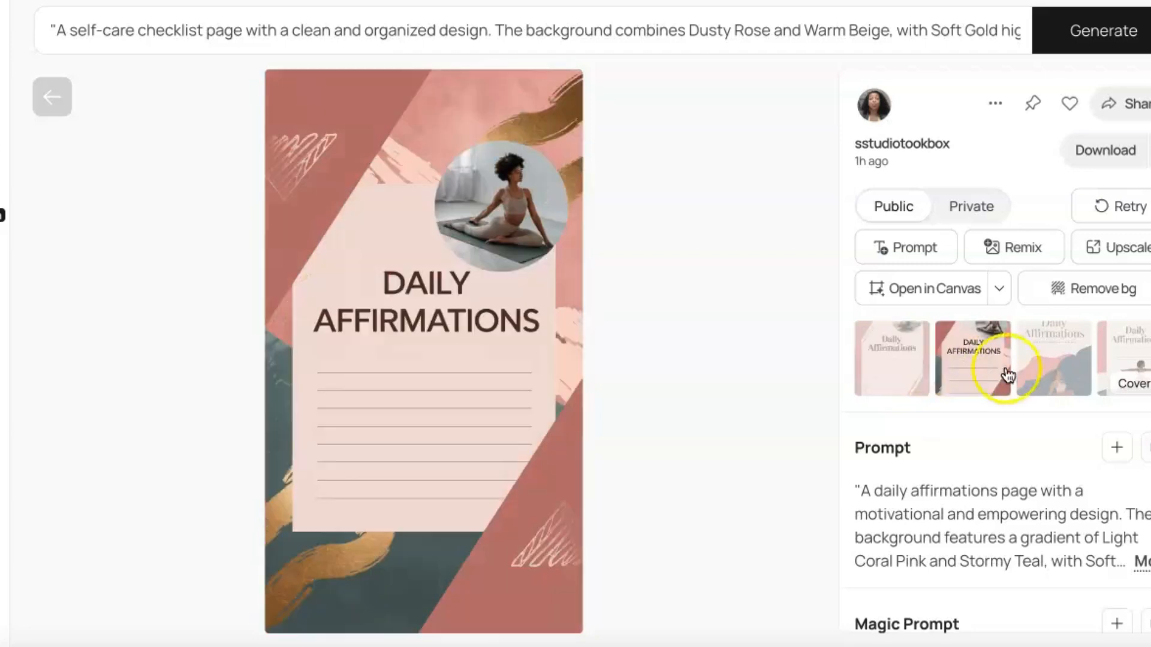
left_click(1053, 378)
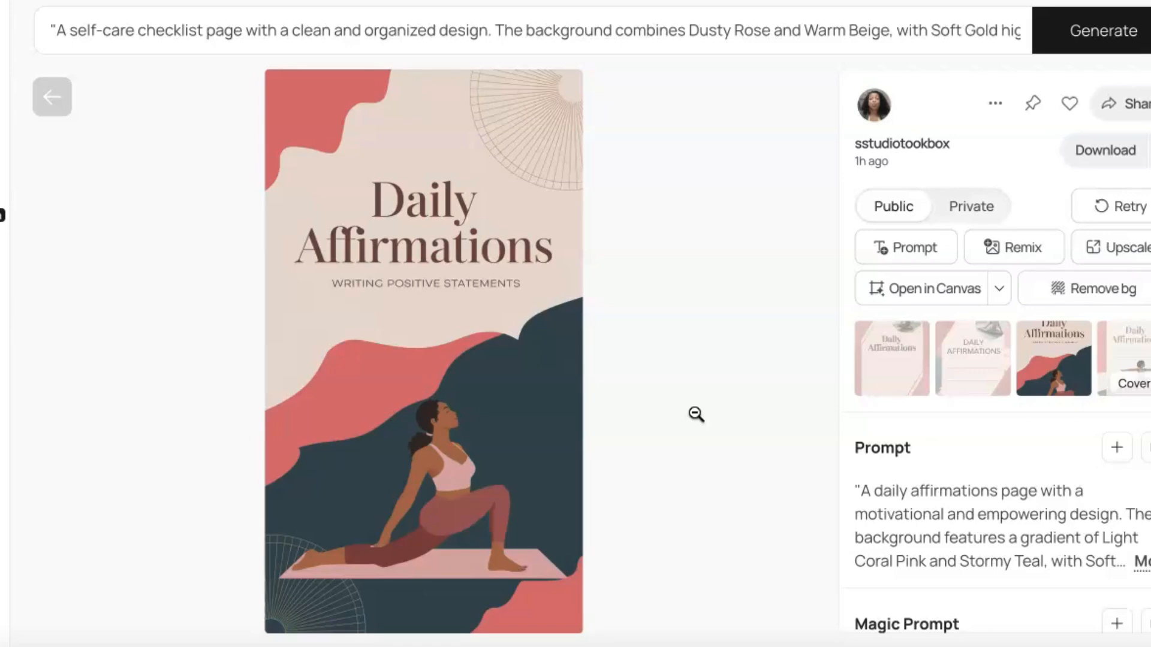
scroll(765, 428, "down", 3)
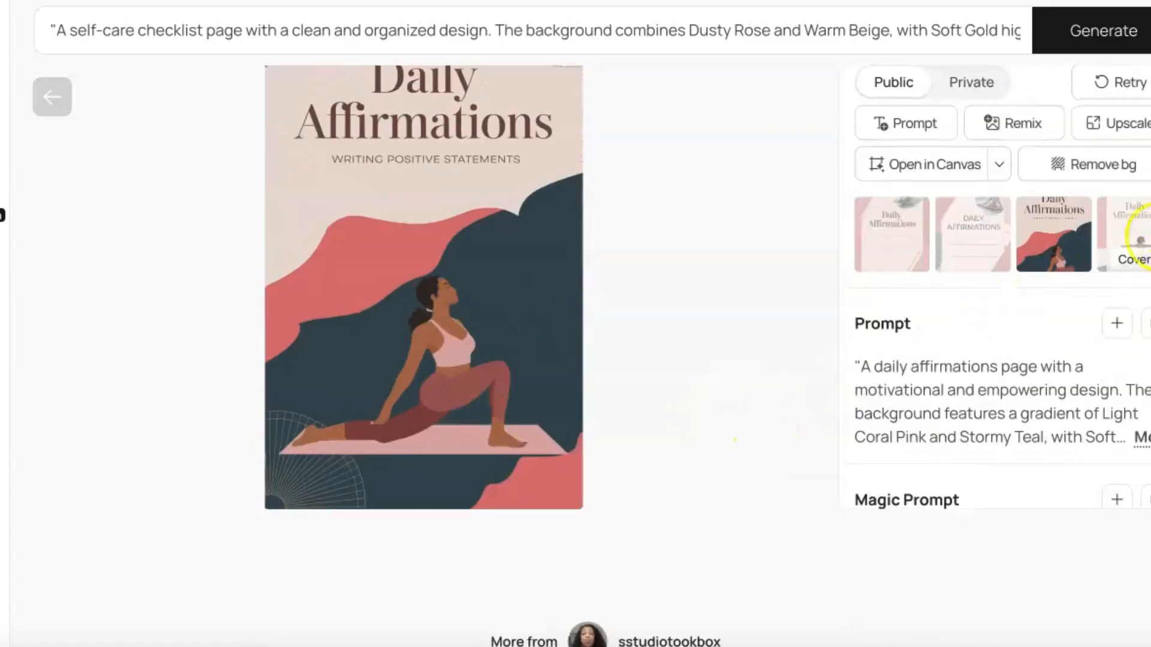
left_click(1115, 264)
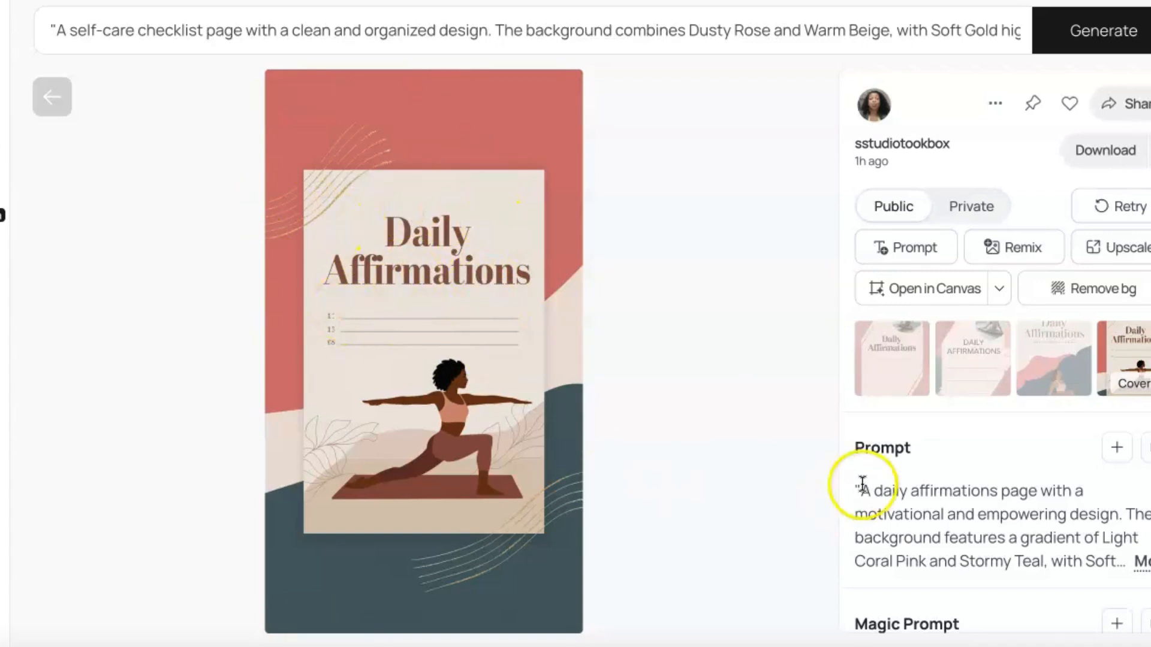
Open the Gratitude Journal design and compare its variants' headings, writing lines and illustrations
scroll(752, 380, "down", 3)
scroll(734, 373, "down", 10)
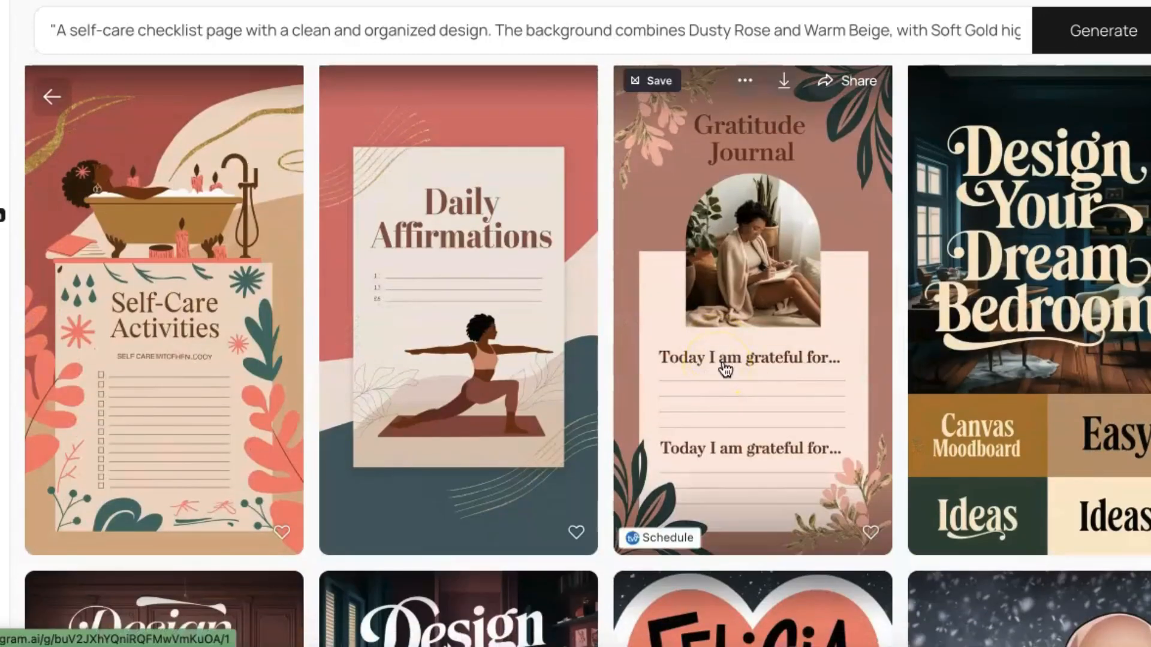
left_click(718, 363)
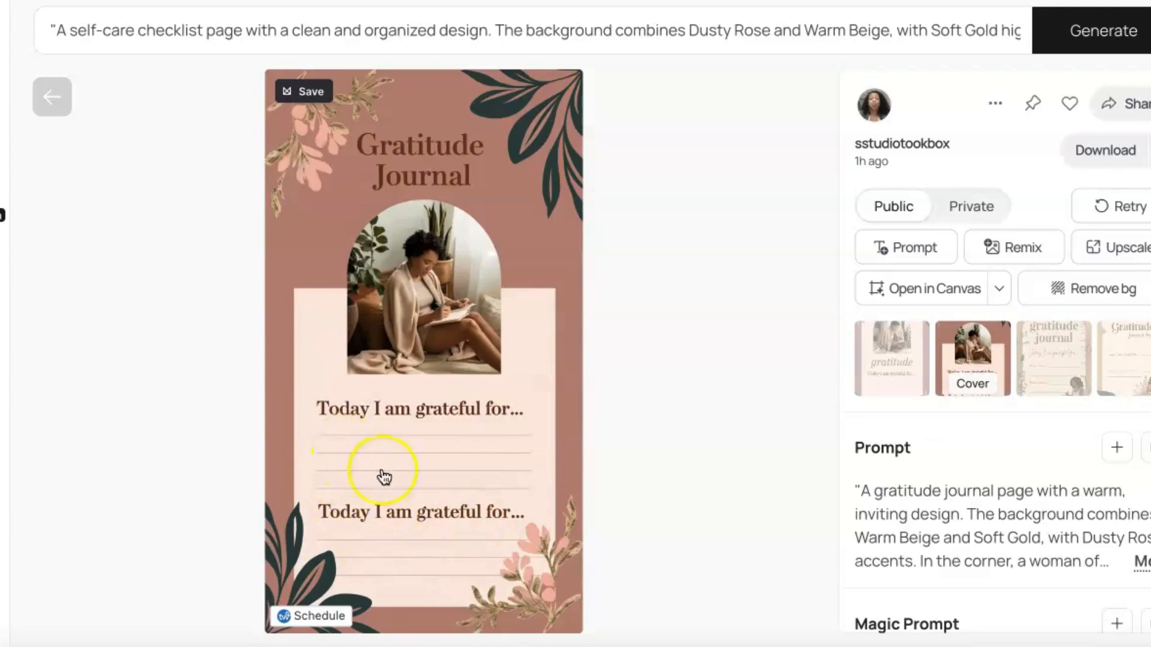
left_click(887, 367)
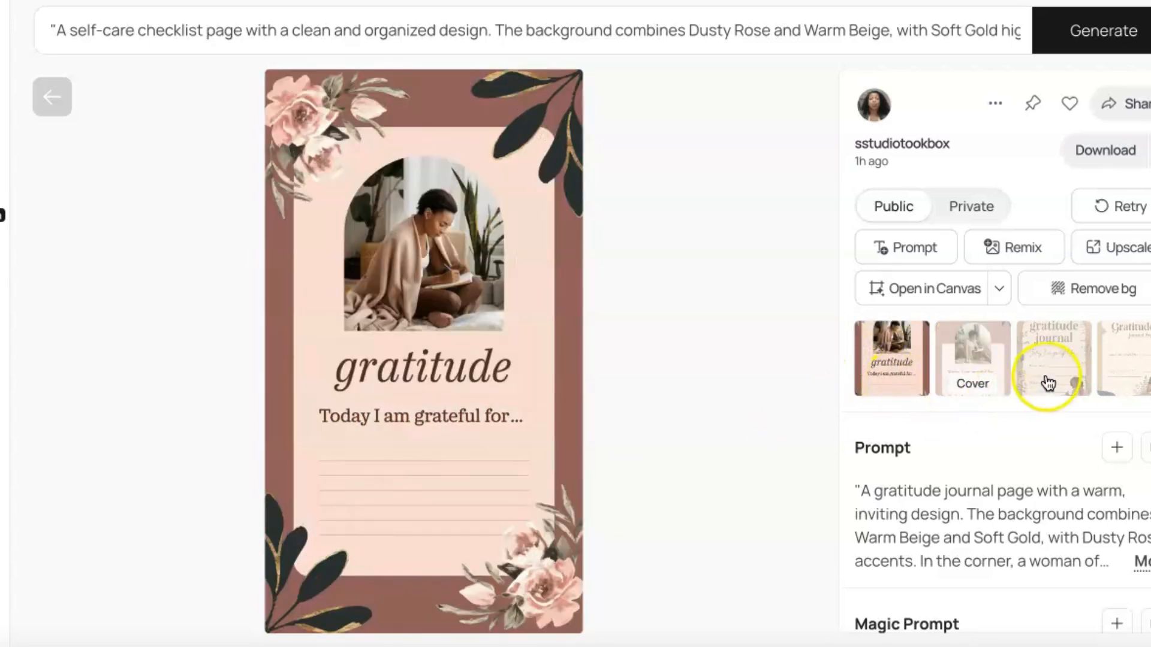
mouse_move(442, 347)
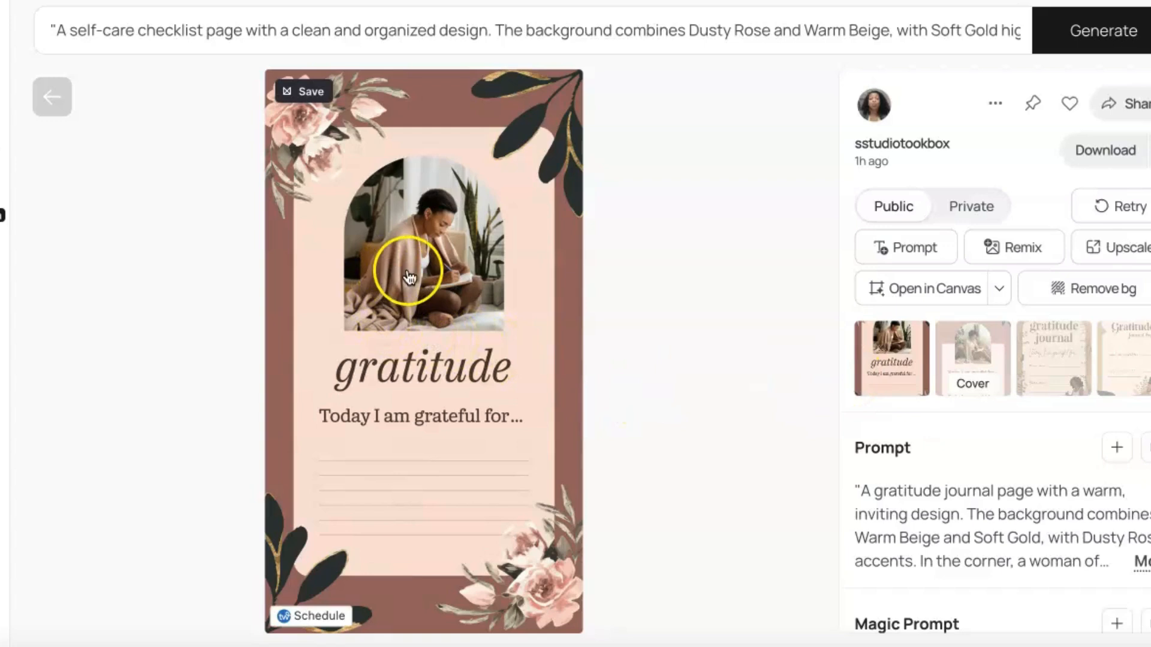
left_click(1052, 354)
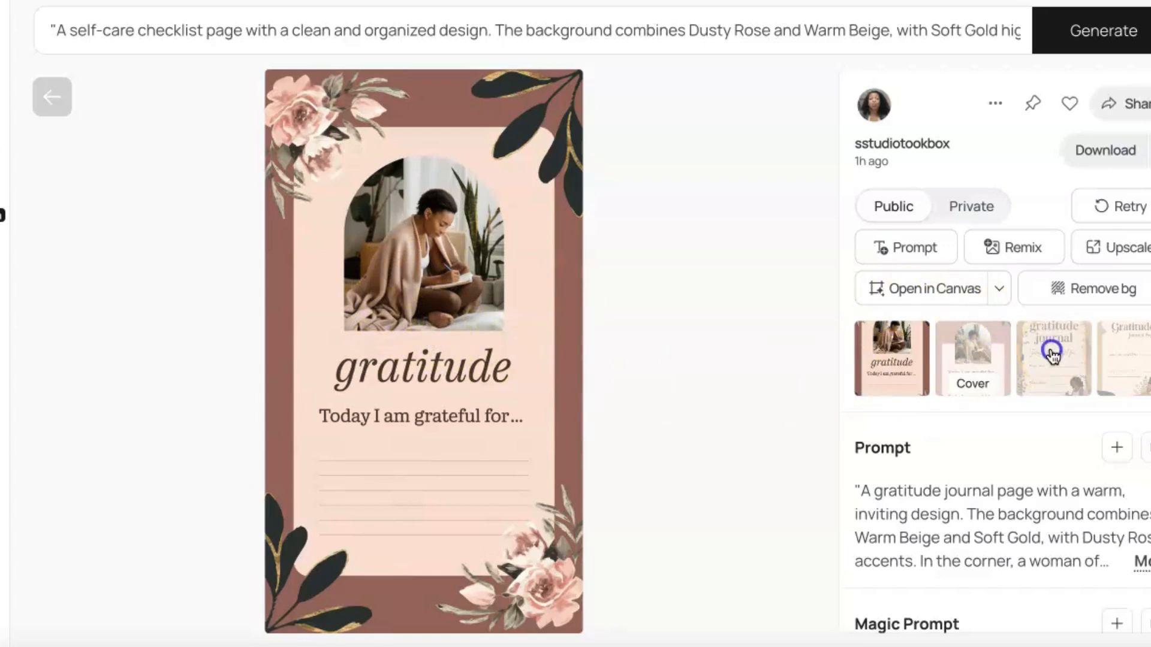
mouse_move(347, 404)
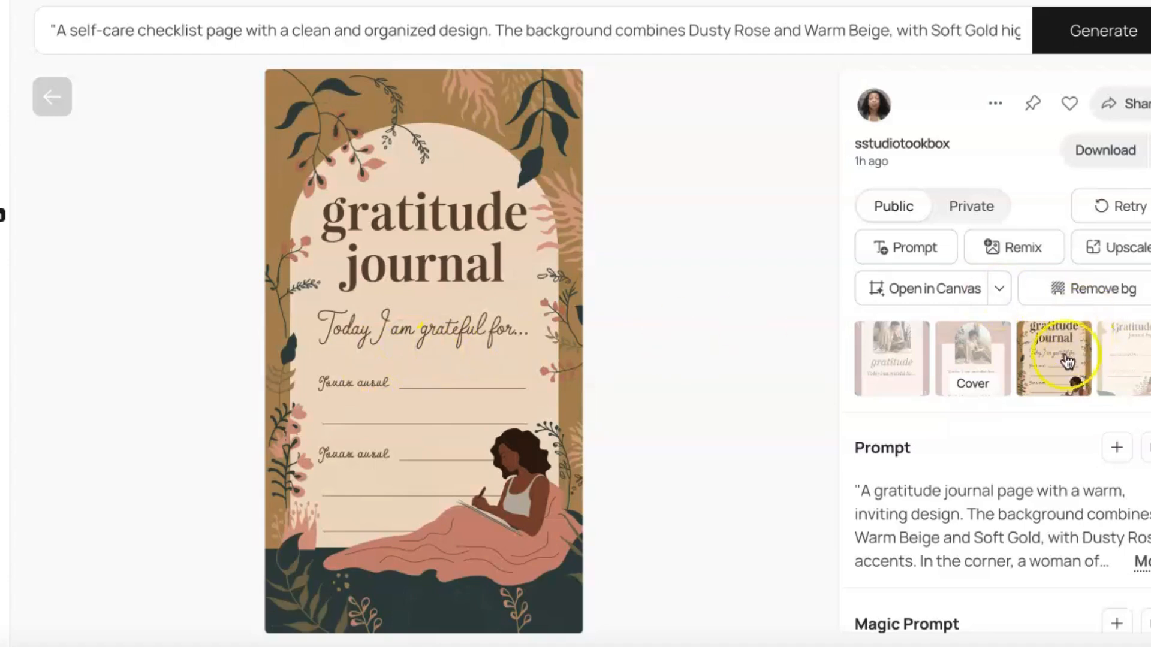
left_click(1139, 354)
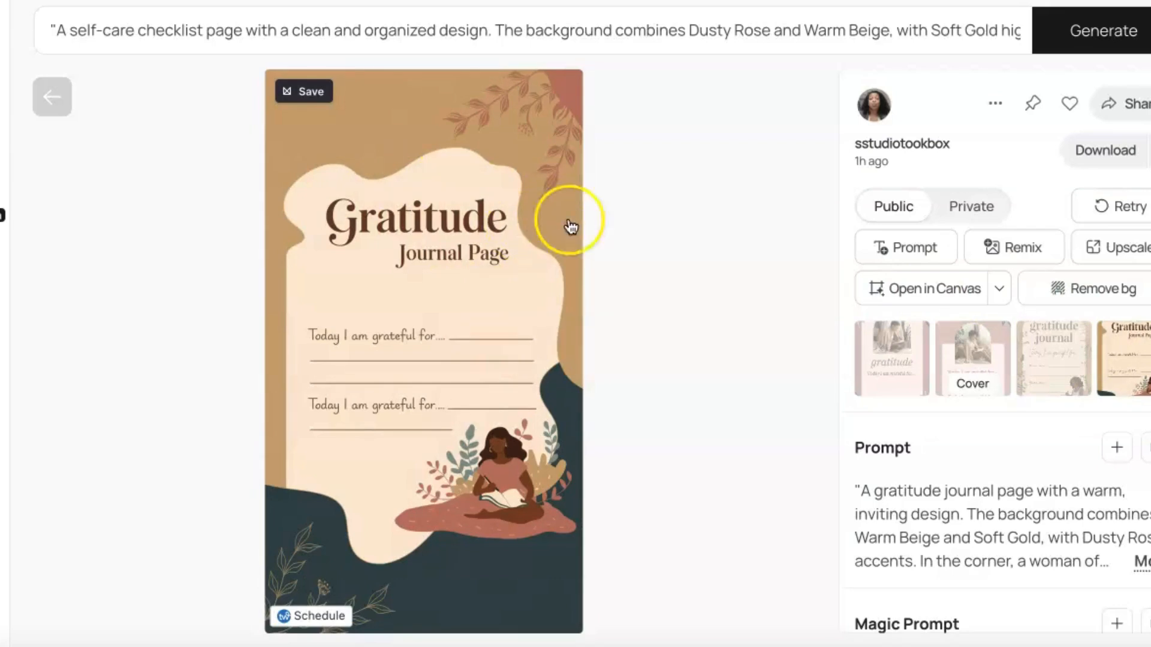
Replace the self-care checklist prompt in Ideogram with the copied daily schedule prompt and generate its images
left_click(804, 27)
left_click_drag(342, 145, 49, 13)
key("BackSpace")
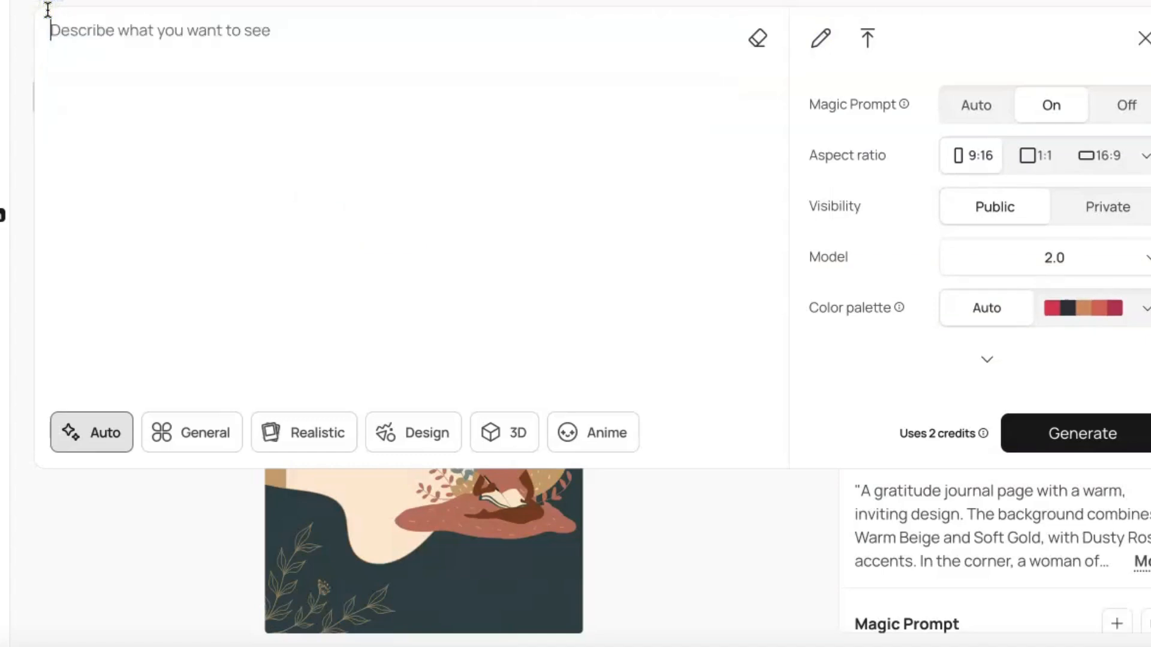
right_click(86, 30)
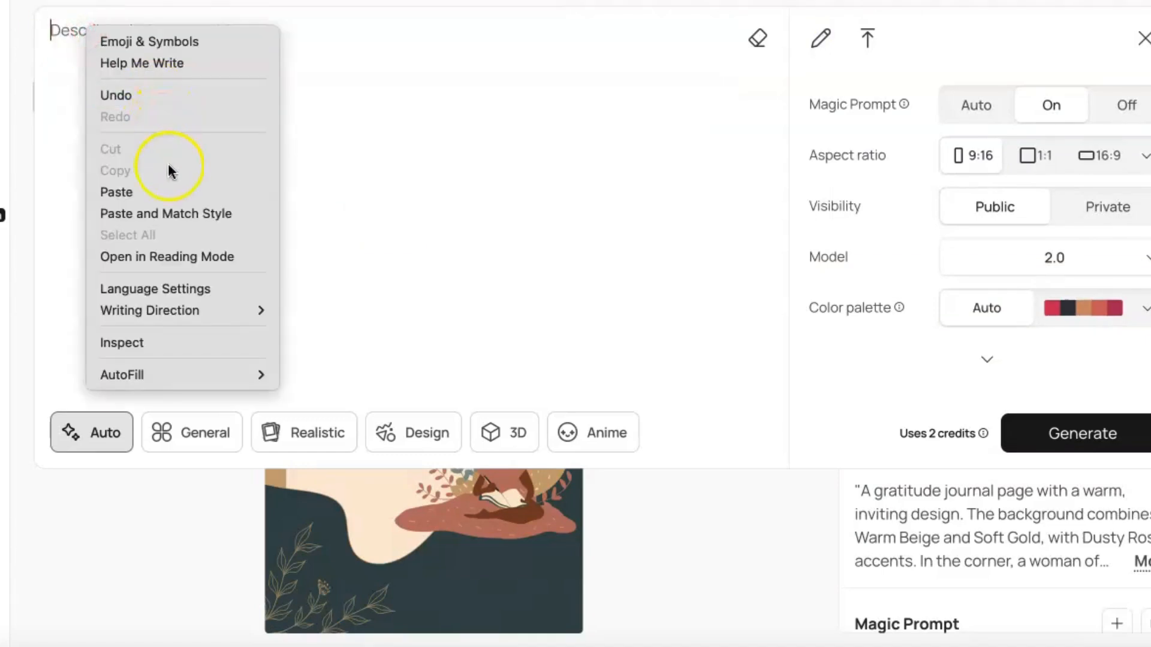
left_click(167, 191)
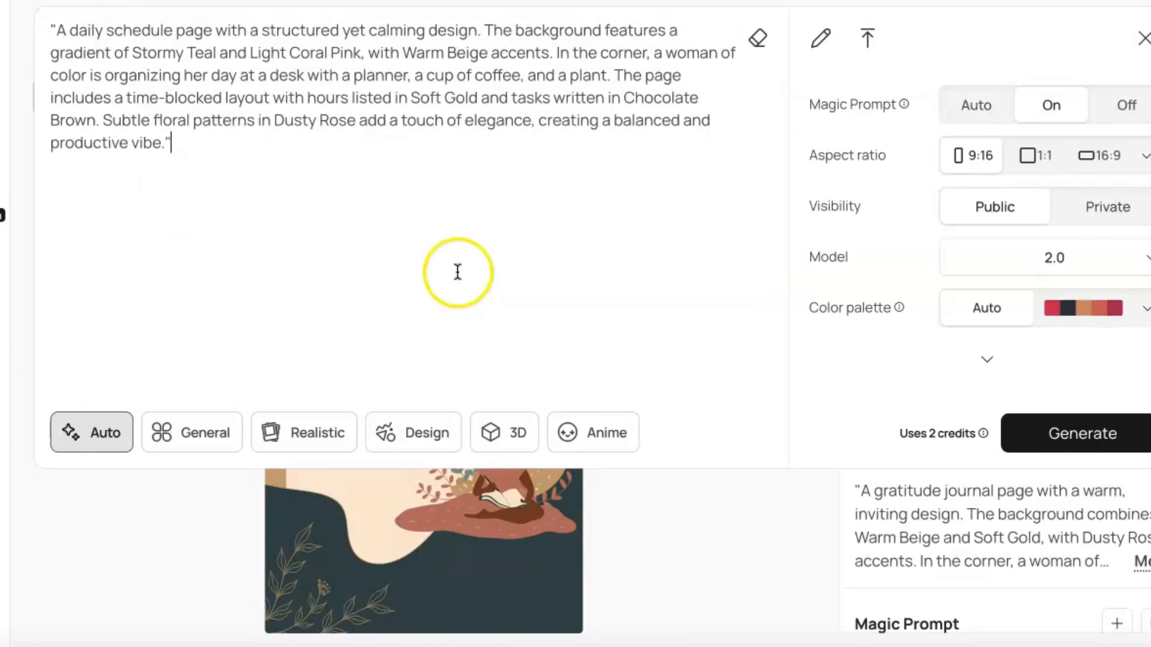
left_click(1091, 435)
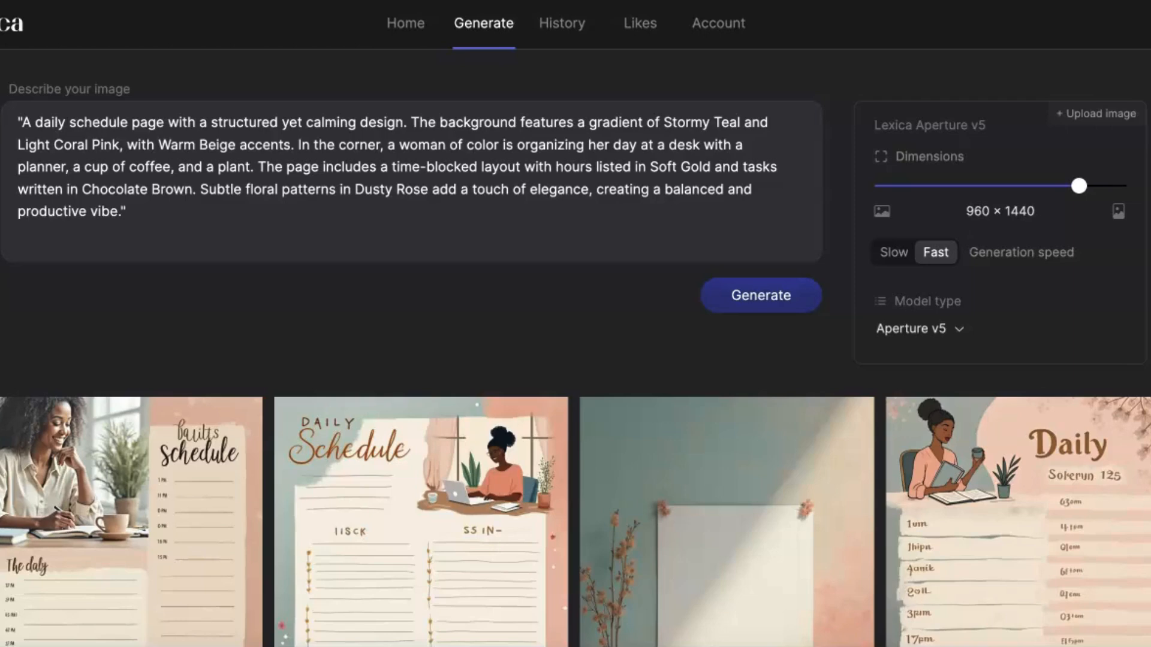
In Lexica, examine the daily schedule page images and enlarge the one showing a woman at a laptop
scroll(467, 123, "down", 2)
scroll(476, 142, "down", 2)
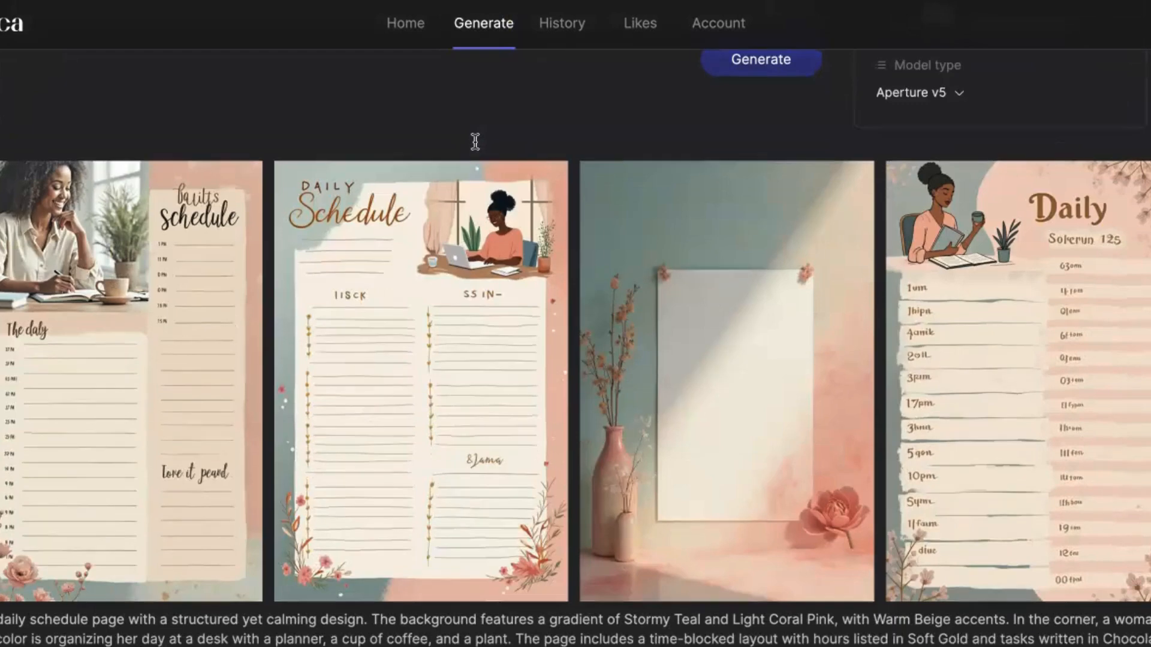
mouse_move(527, 377)
mouse_move(693, 387)
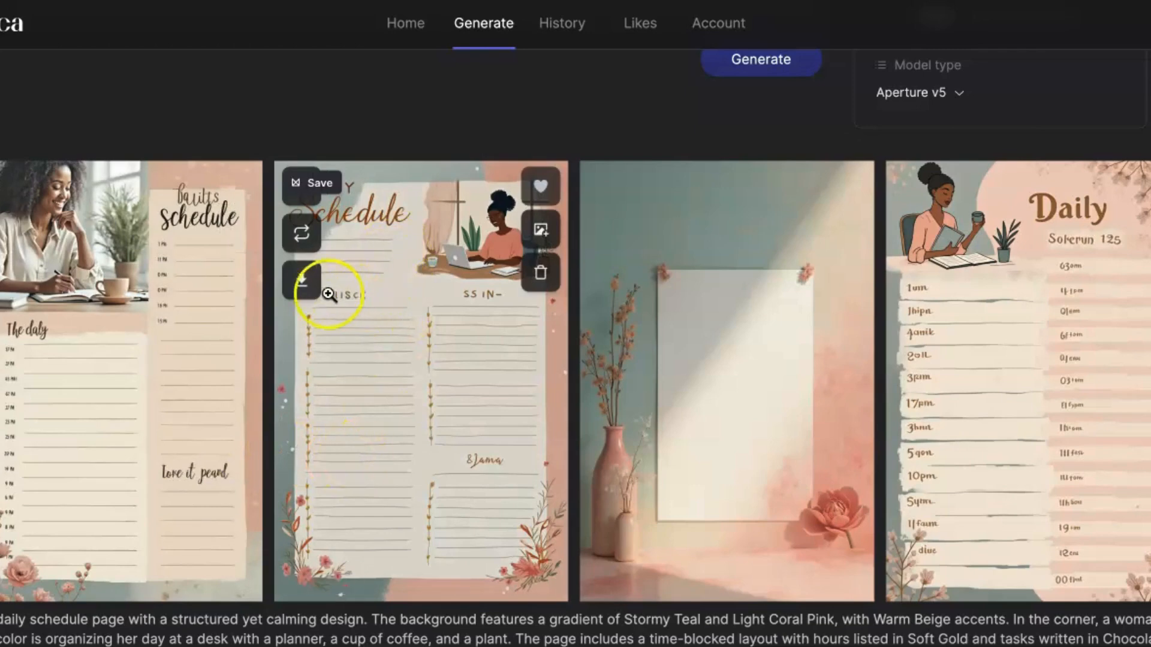
left_click(365, 294)
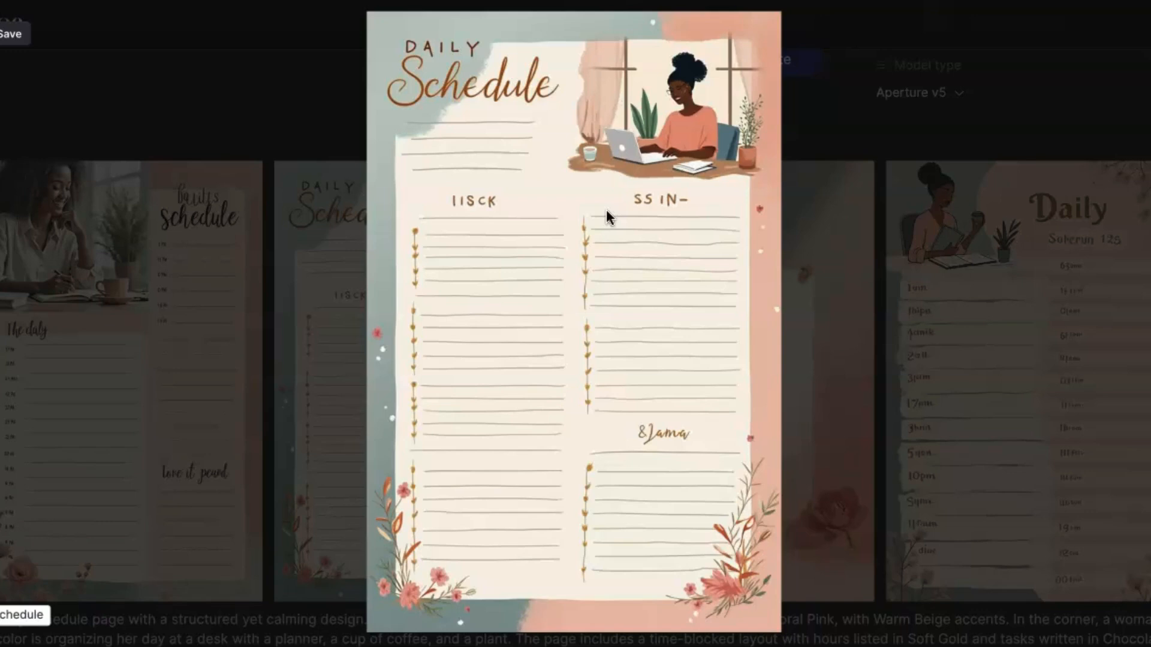
Close the enlarged laptop image and examine the daily schedule images showing a woman writing beside a coffee cup and a woman holding a cup
left_click(627, 307)
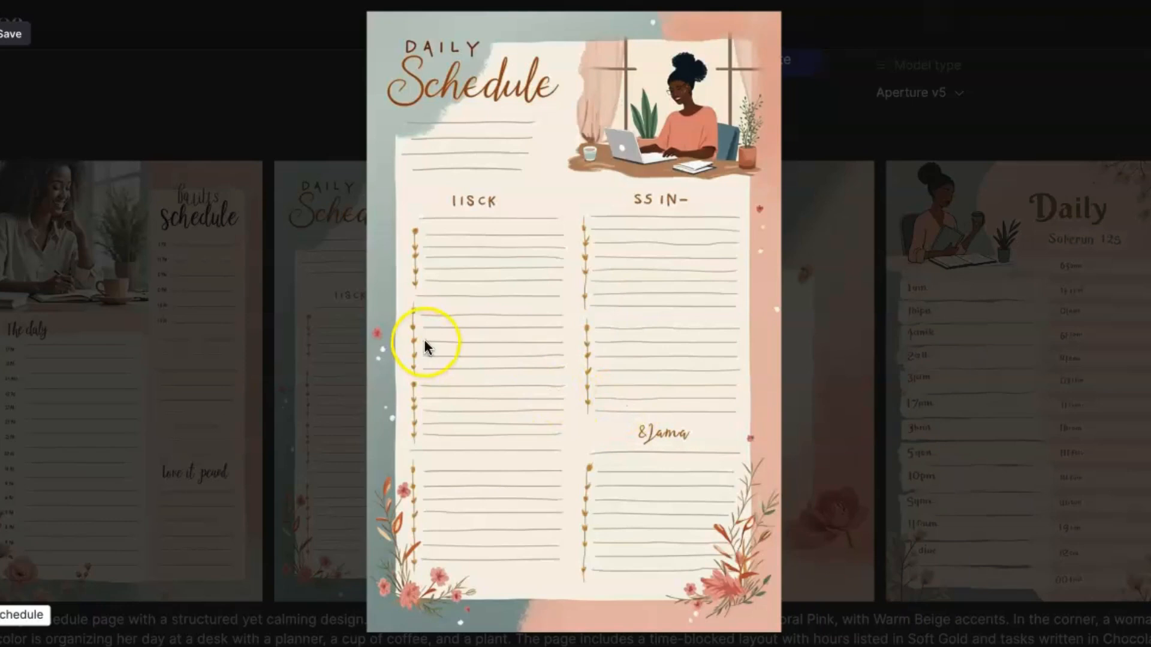
left_click(319, 124)
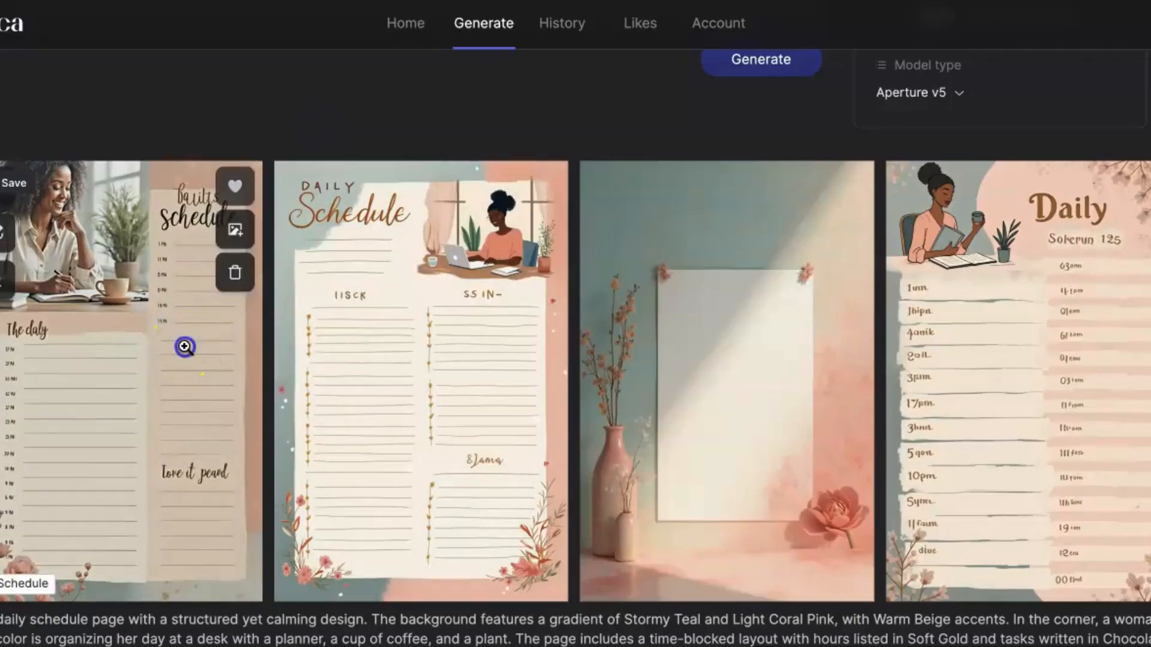
left_click(184, 349)
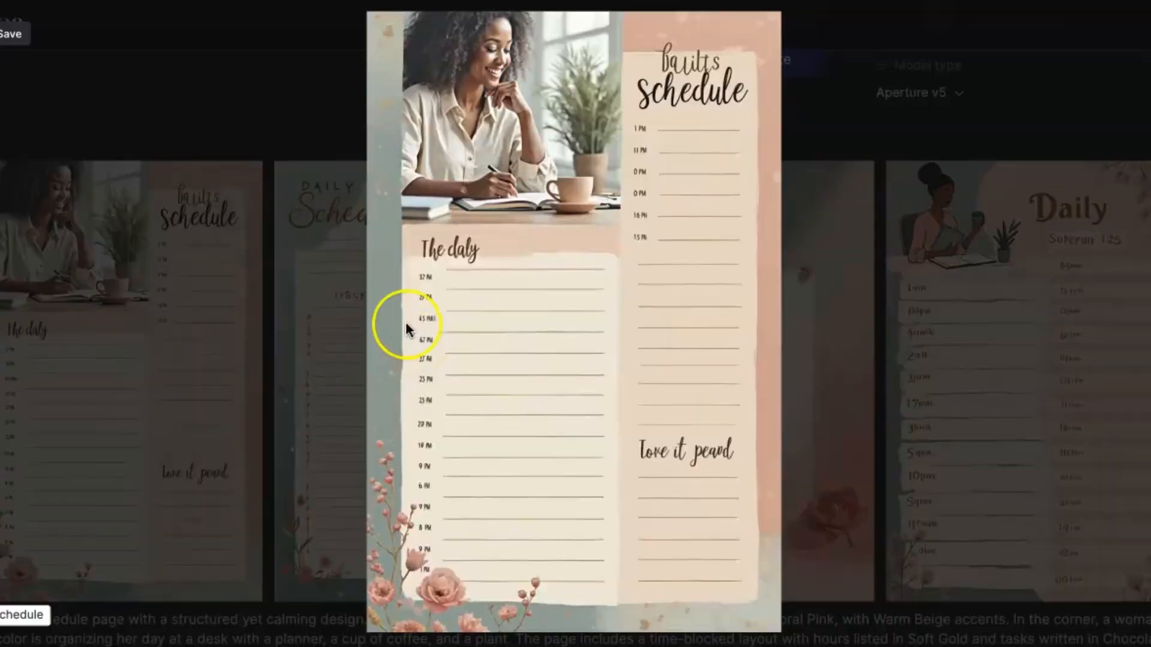
left_click(309, 98)
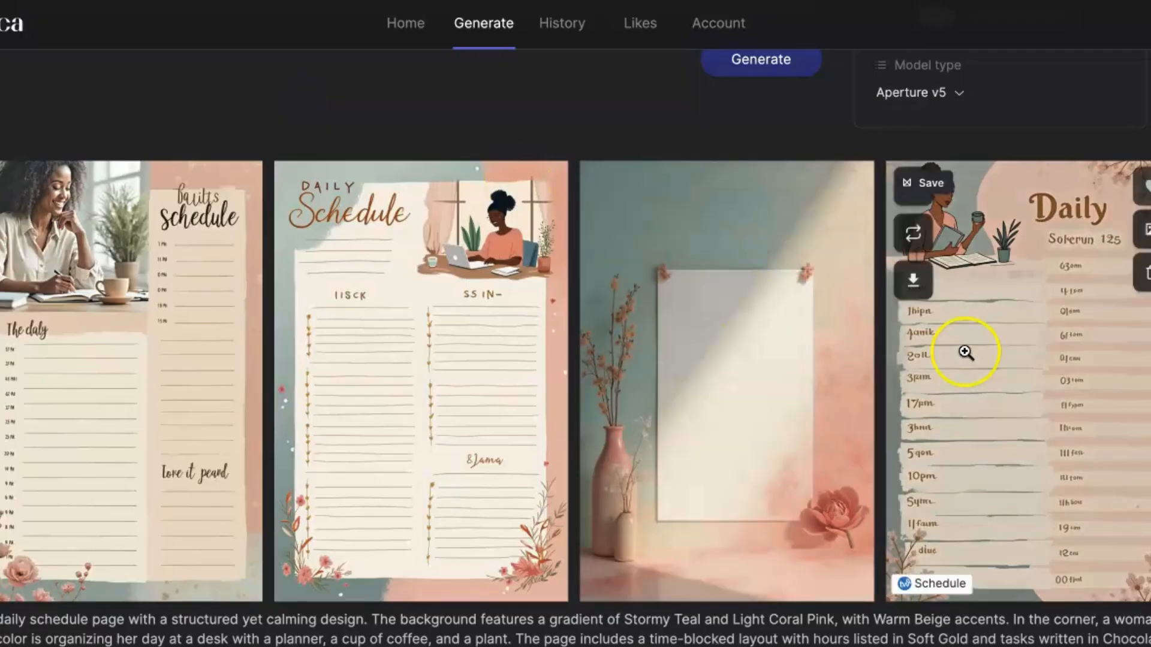
left_click(965, 352)
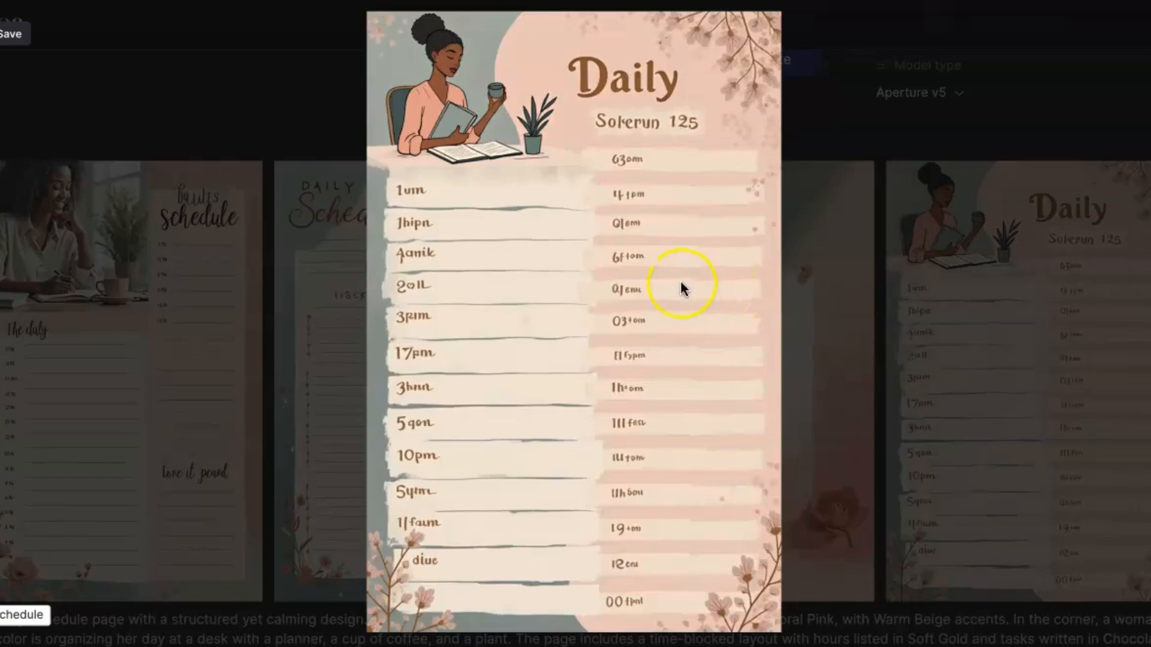
left_click(325, 97)
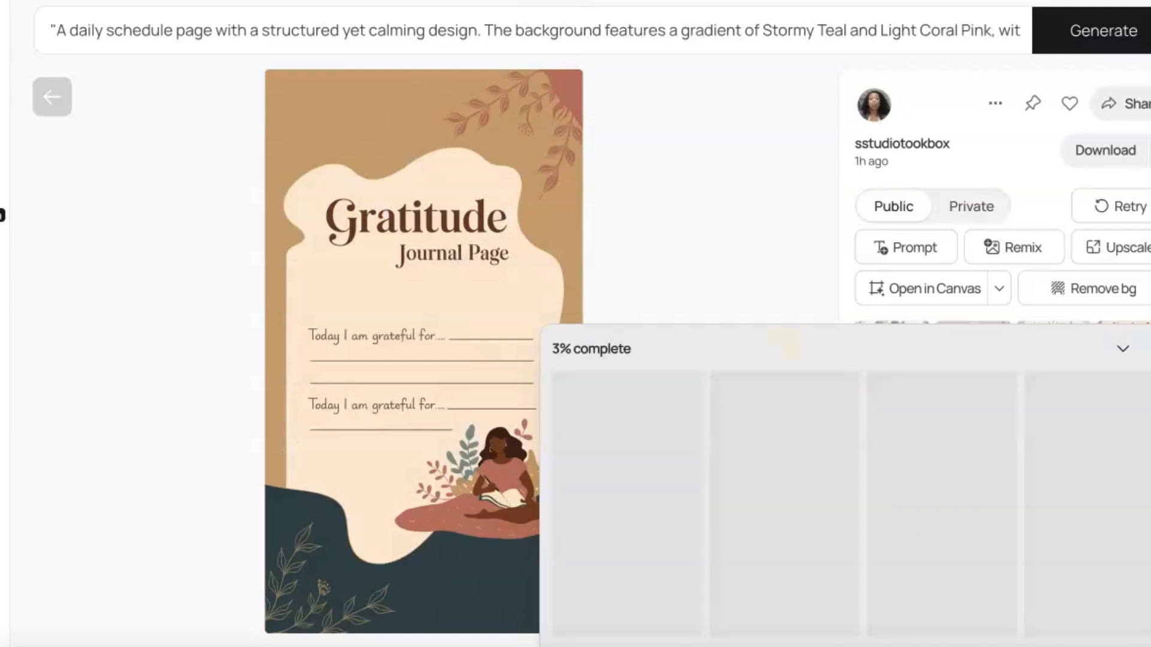
Switch to Ideogram, open the generated daily schedule design, and compare its variants' layouts, headings and illustrations
left_click(600, 51)
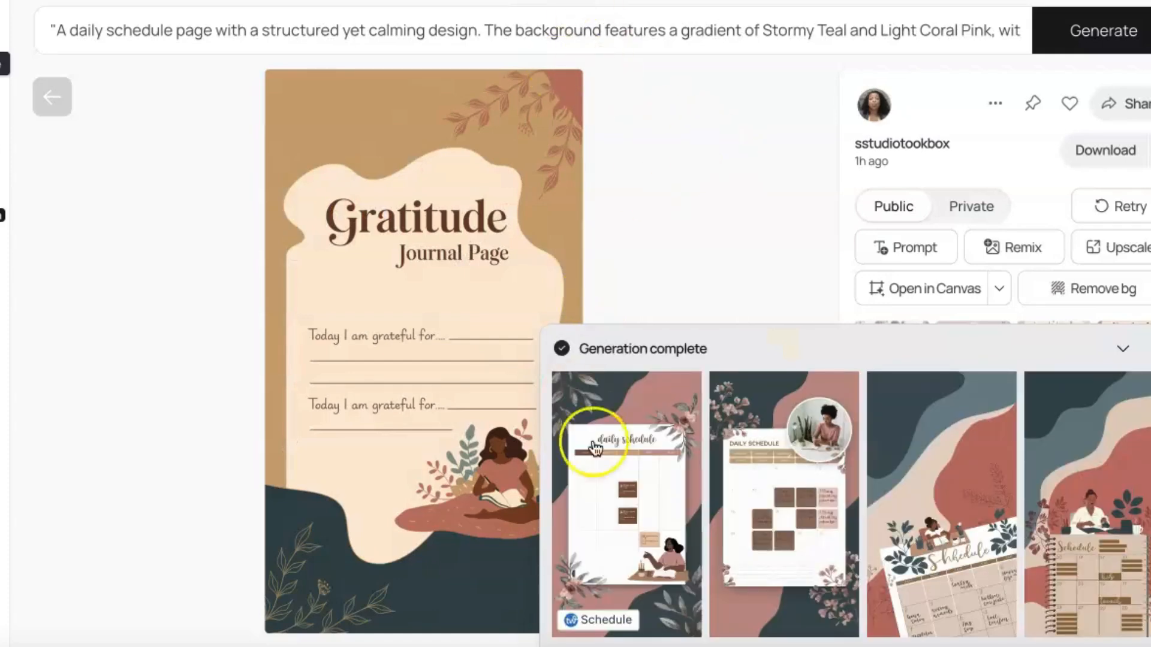
left_click(618, 503)
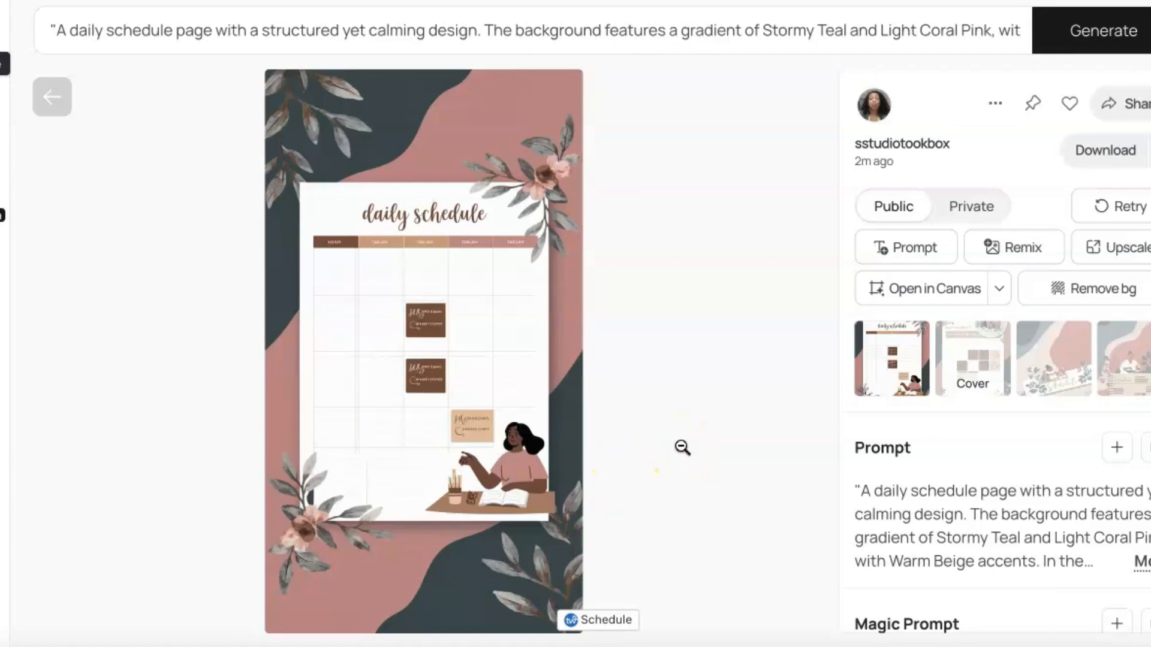
left_click(969, 348)
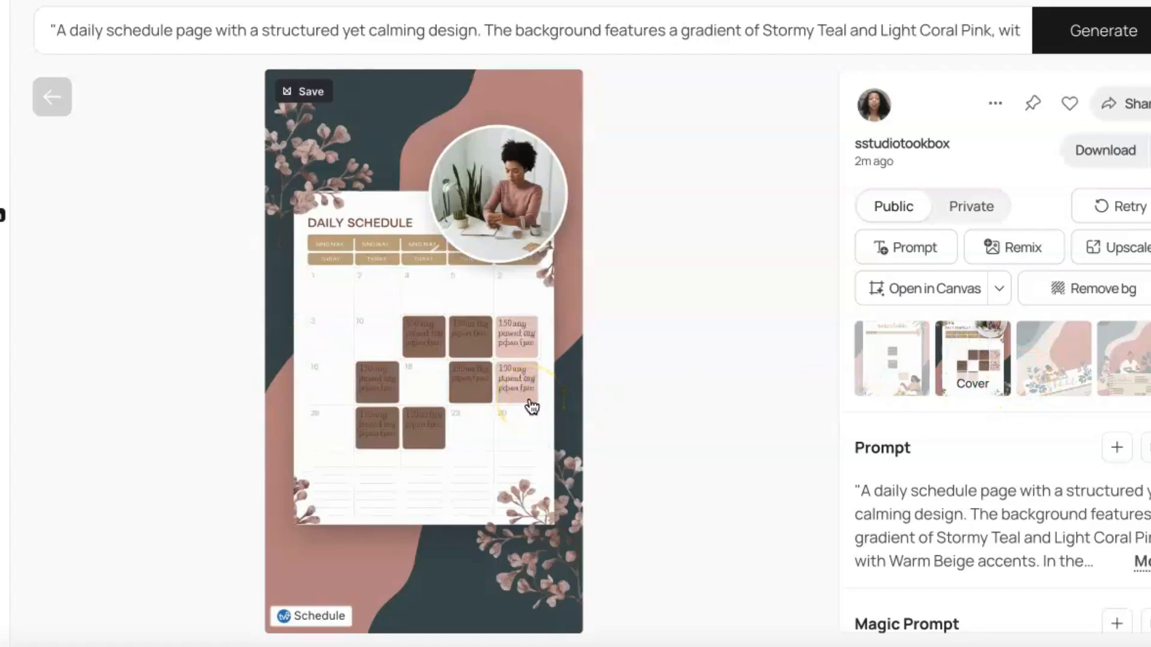
left_click(1048, 388)
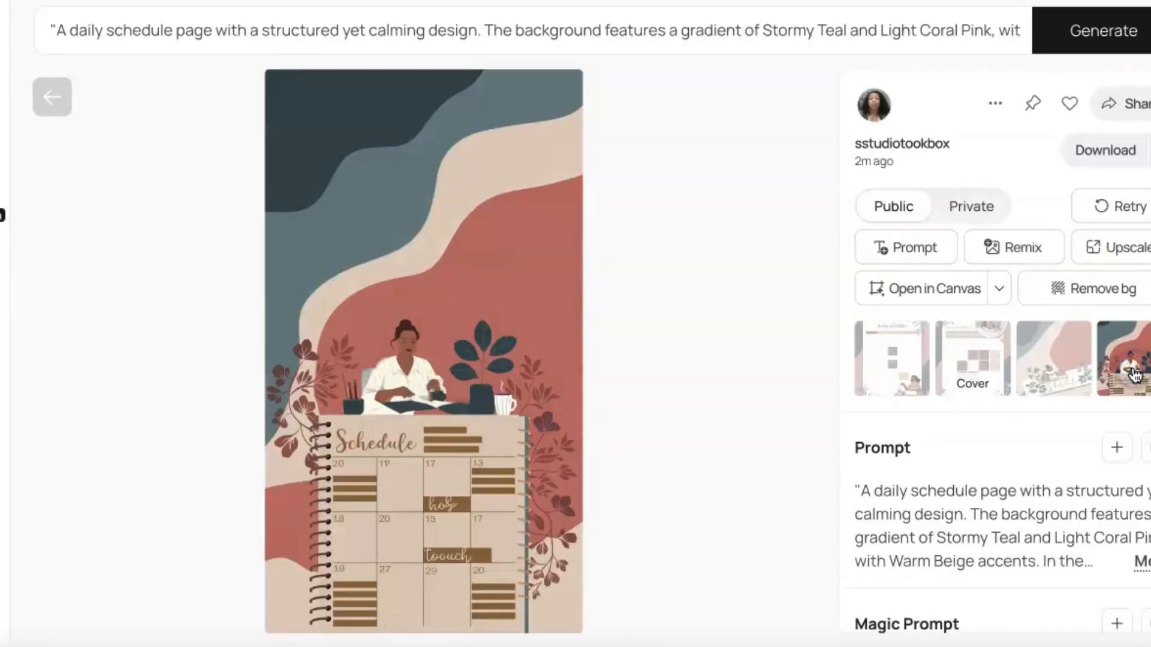
left_click(875, 384)
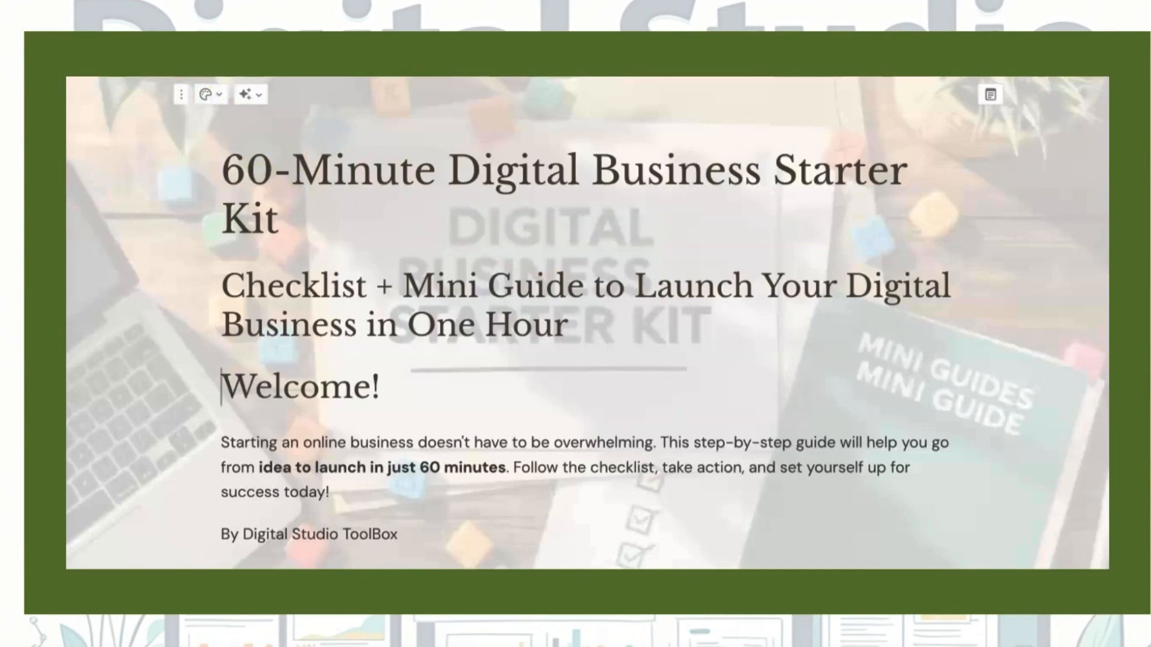
Look through the 60-Minute Digital Business Starter Kit guide from its welcome section to Step 3 on setting up a selling platform
scroll(587, 323, "down", 8)
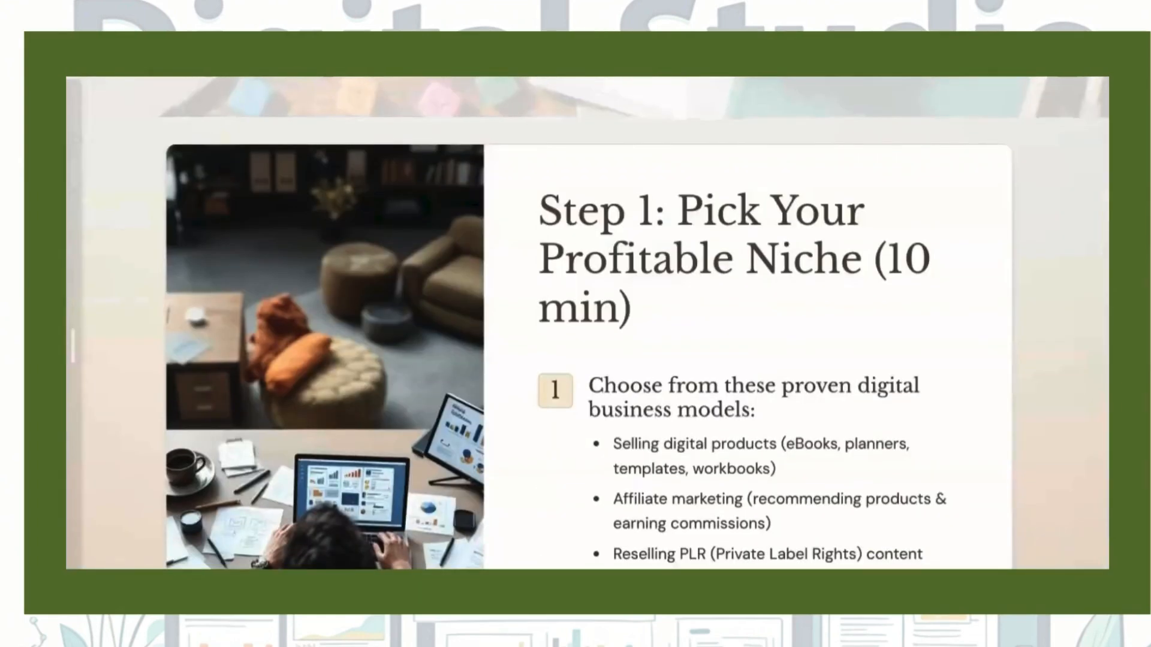
scroll(590, 324, "down", 8)
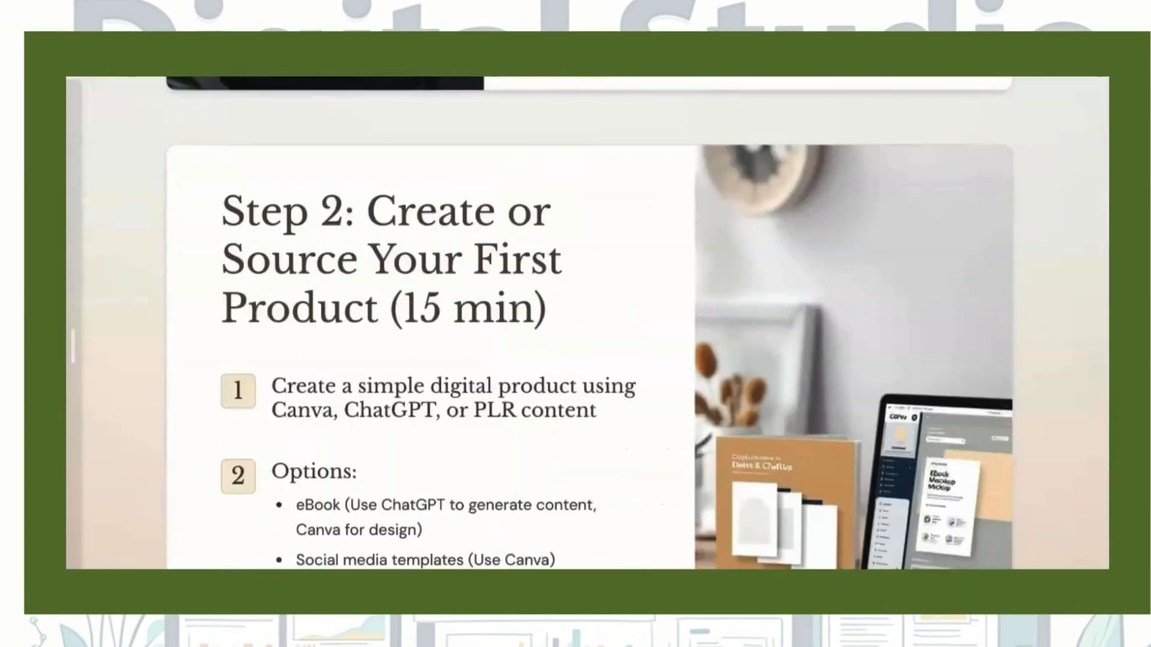
scroll(589, 324, "down", 8)
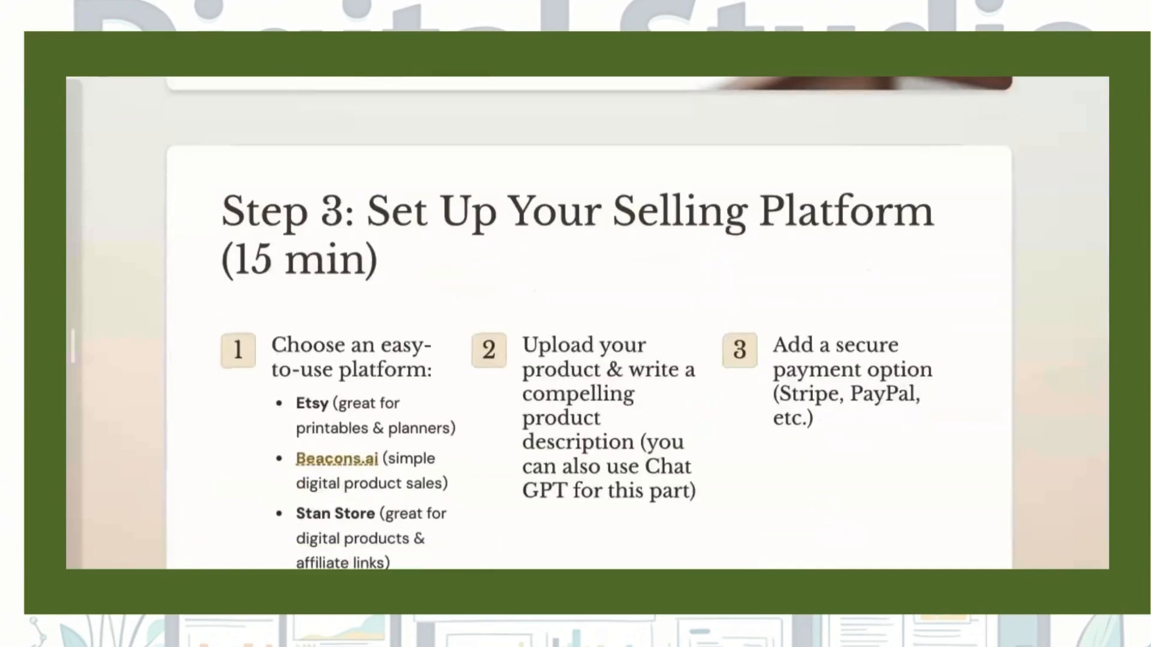